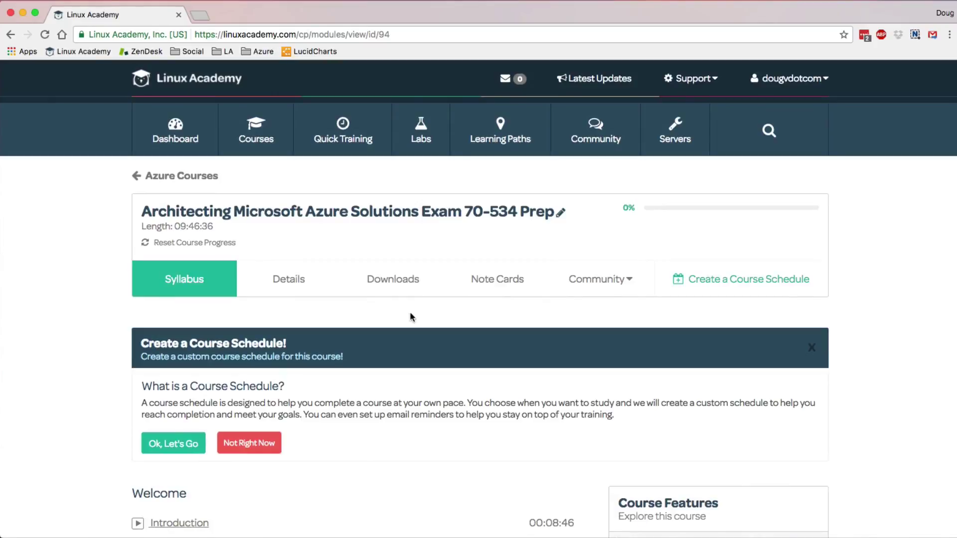
- Browse the Downloads list of ARM Networking and Secure Resources slide decks and quiz case studies
{"action": "left_click", "coordinate": [413, 282]}
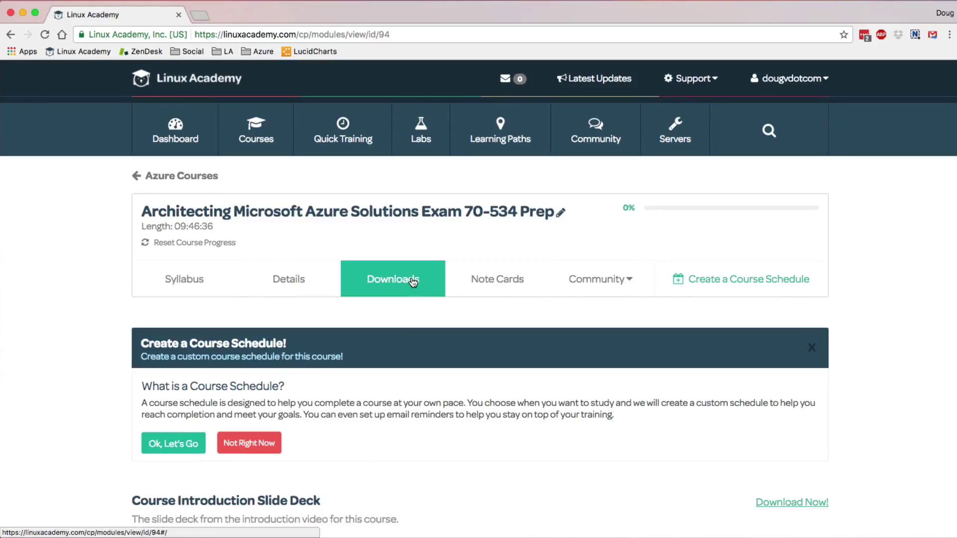
{"action": "scroll", "coordinate": [414, 282], "scroll_direction": "down", "scroll_amount": 6}
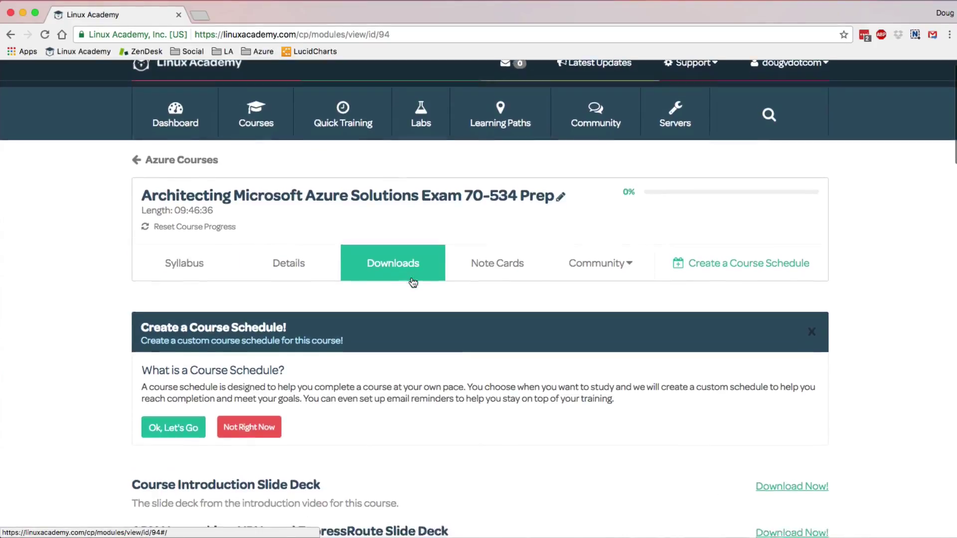
{"action": "scroll", "coordinate": [413, 282], "scroll_direction": "down", "scroll_amount": 2}
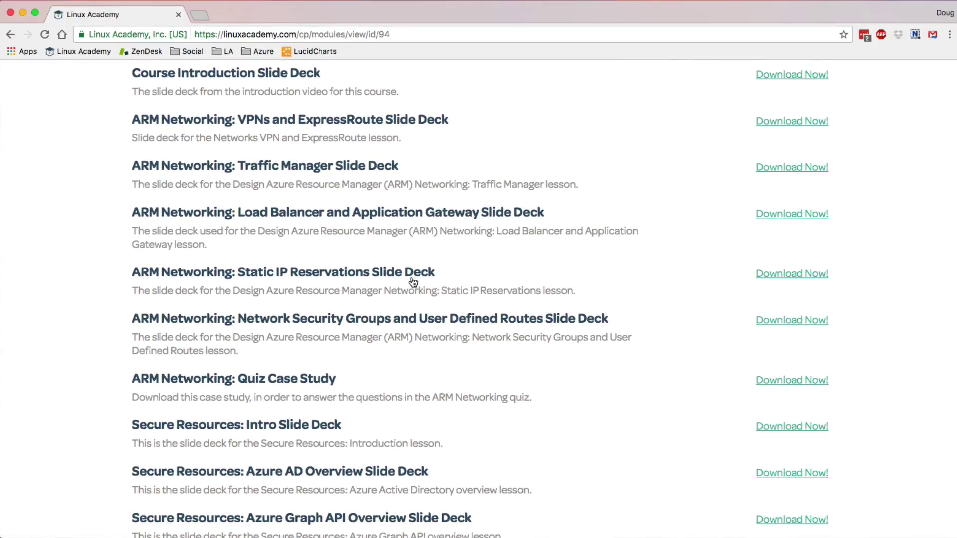
{"action": "scroll", "coordinate": [413, 282], "scroll_direction": "up", "scroll_amount": 1}
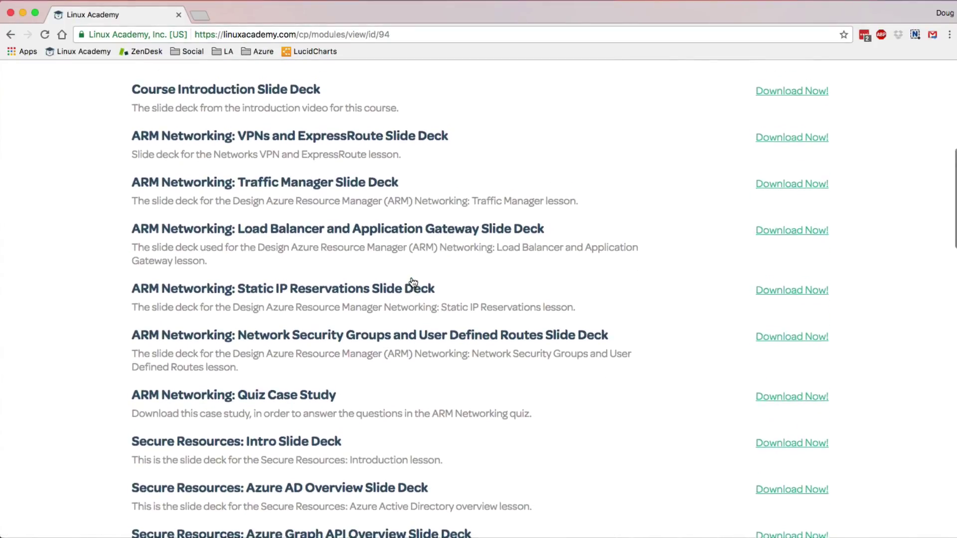
{"action": "scroll", "coordinate": [413, 283], "scroll_direction": "up", "scroll_amount": 4}
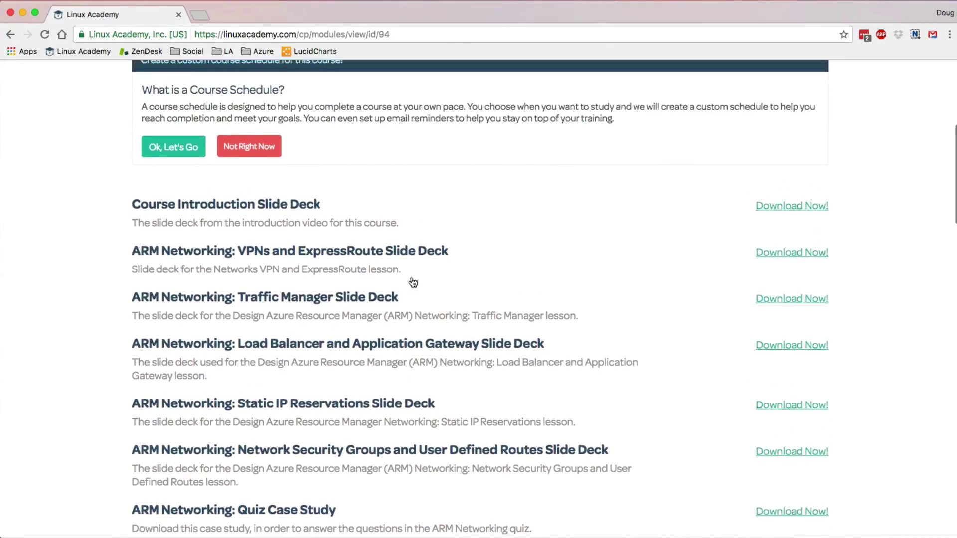
{"action": "scroll", "coordinate": [413, 283], "scroll_direction": "up", "scroll_amount": 3}
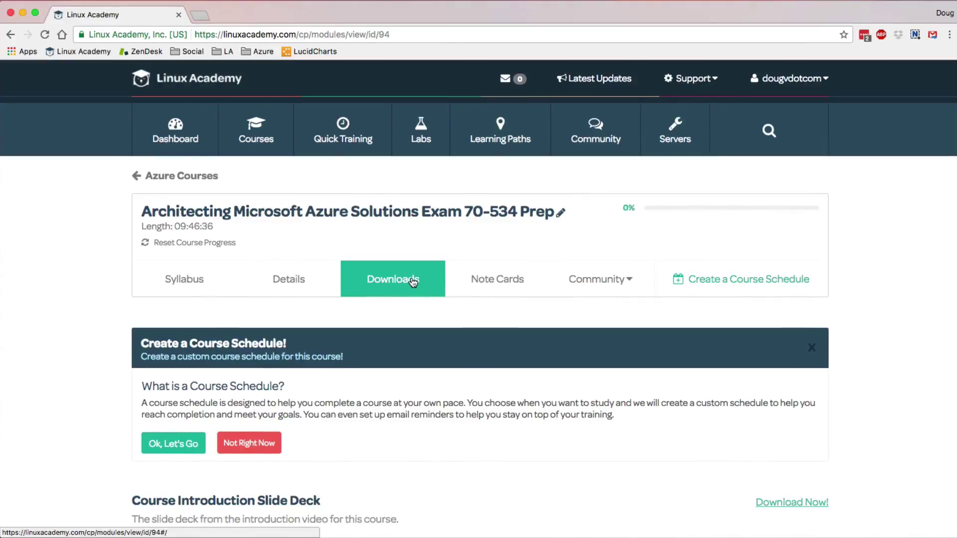
{"action": "scroll", "coordinate": [413, 282], "scroll_direction": "down", "scroll_amount": 8}
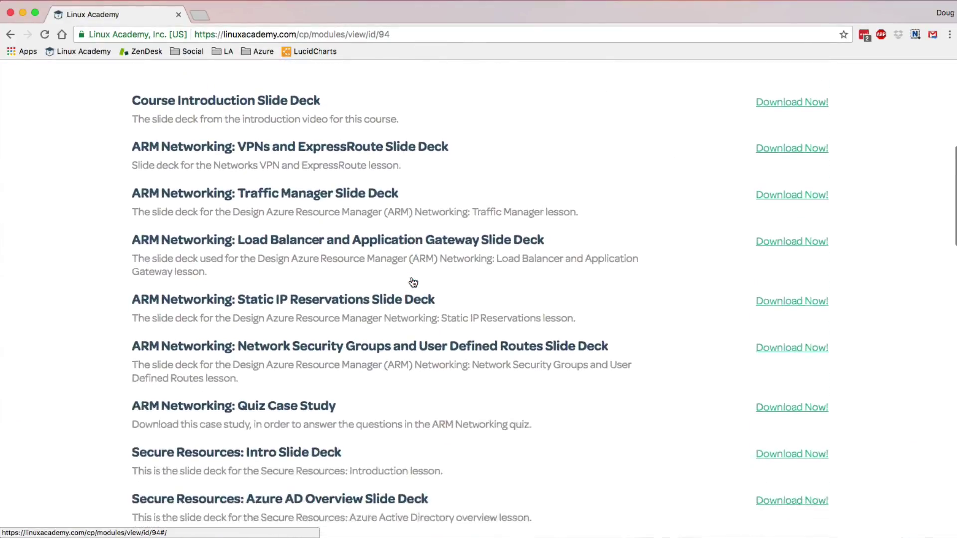
{"action": "scroll", "coordinate": [414, 282], "scroll_direction": "down", "scroll_amount": 3}
{"action": "scroll", "coordinate": [414, 282], "scroll_direction": "up", "scroll_amount": 1}
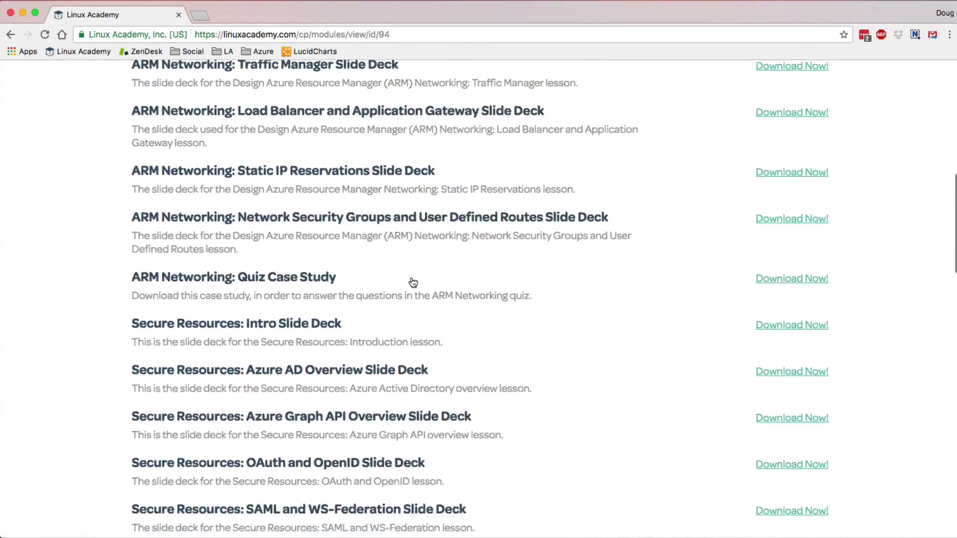
{"action": "scroll", "coordinate": [413, 282], "scroll_direction": "down", "scroll_amount": 5}
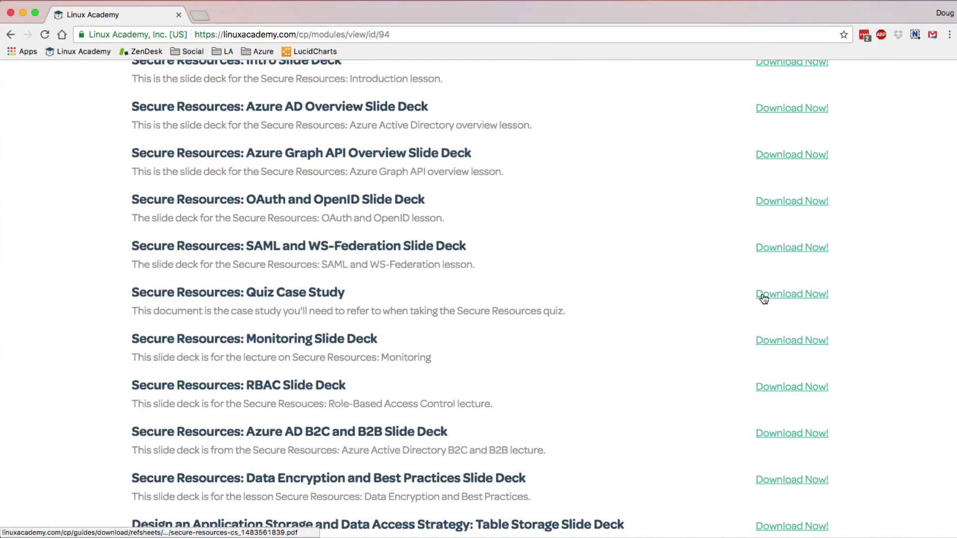
{"action": "scroll", "coordinate": [706, 348], "scroll_direction": "up", "scroll_amount": 4}
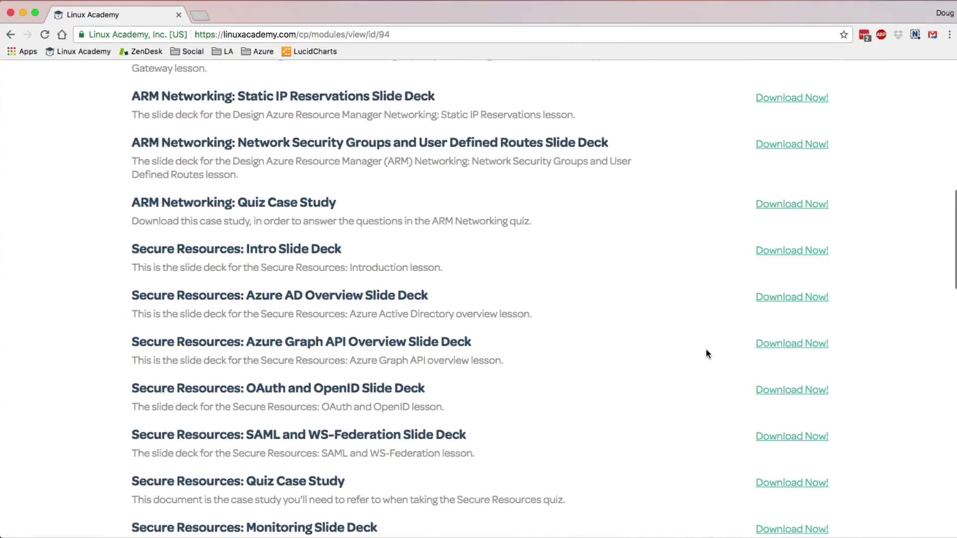
{"action": "scroll", "coordinate": [706, 349], "scroll_direction": "up", "scroll_amount": 7}
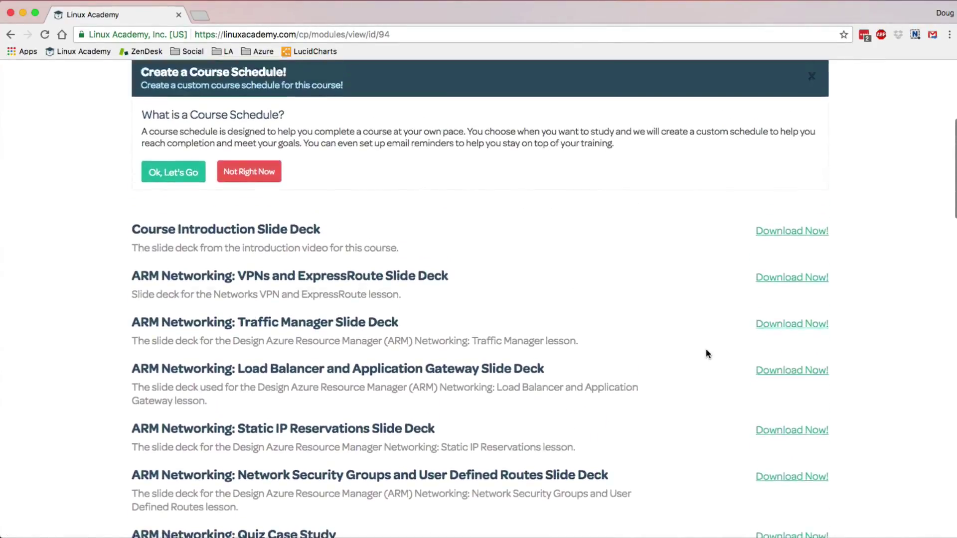
{"action": "scroll", "coordinate": [706, 349], "scroll_direction": "up", "scroll_amount": 5}
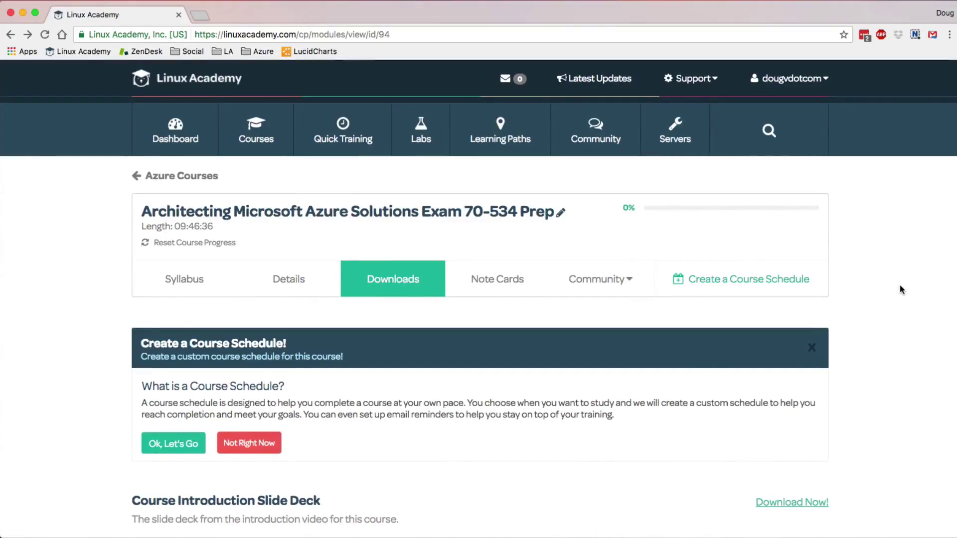
- Scroll the Note Cards decks down to Design Advanced Applications, flipping its Web Jobs card
{"action": "left_click", "coordinate": [482, 286]}
{"action": "scroll", "coordinate": [483, 286], "scroll_direction": "down", "scroll_amount": 5}
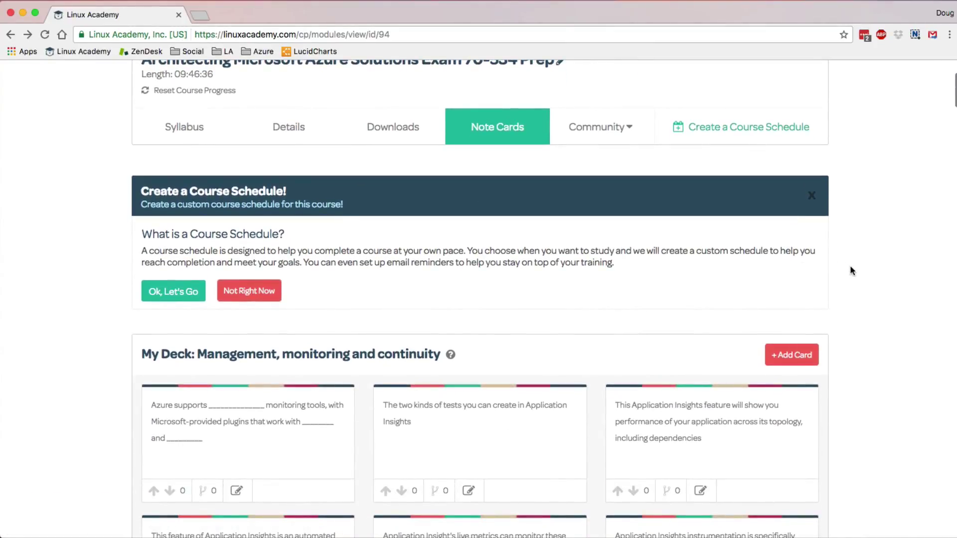
{"action": "scroll", "coordinate": [850, 265], "scroll_direction": "down", "scroll_amount": 4}
{"action": "scroll", "coordinate": [850, 268], "scroll_direction": "down", "scroll_amount": 7}
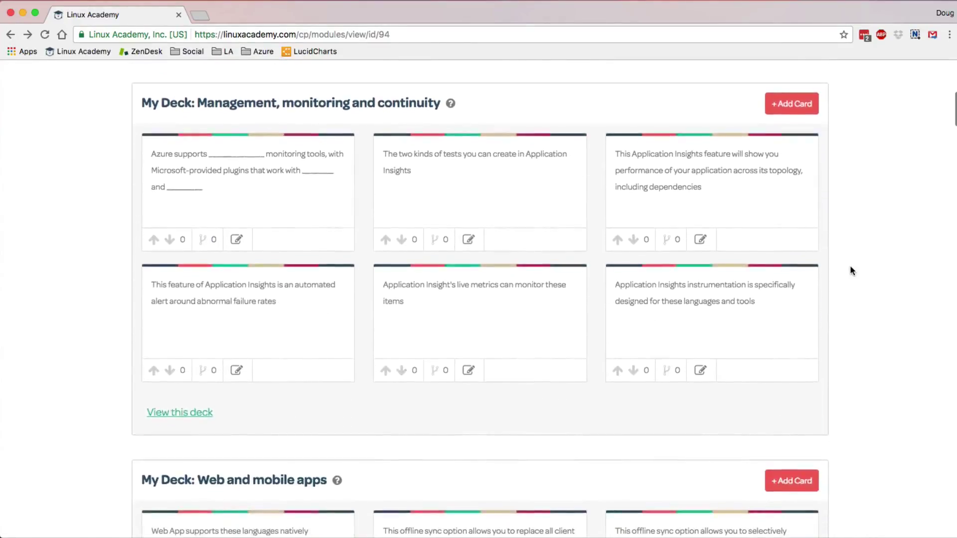
{"action": "scroll", "coordinate": [851, 269], "scroll_direction": "down", "scroll_amount": 6}
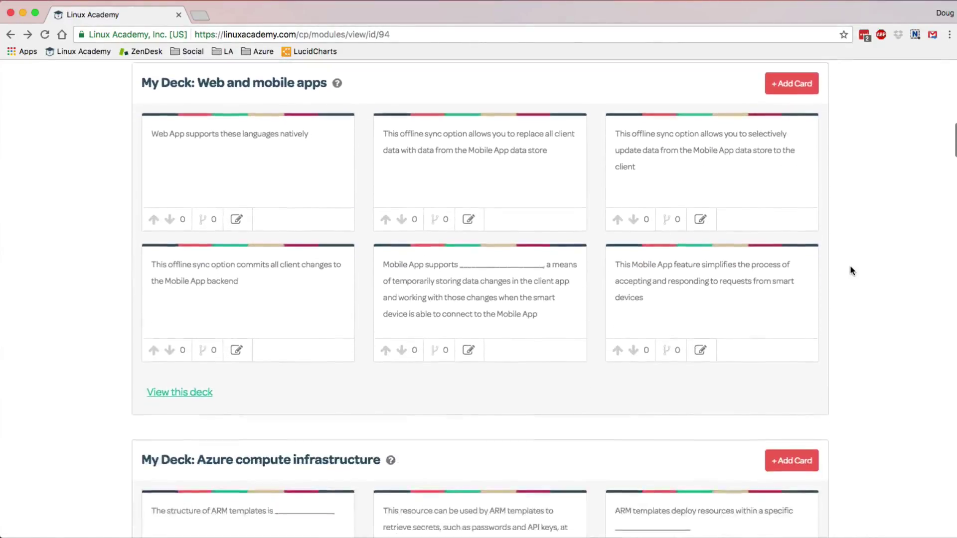
{"action": "scroll", "coordinate": [850, 270], "scroll_direction": "down", "scroll_amount": 7}
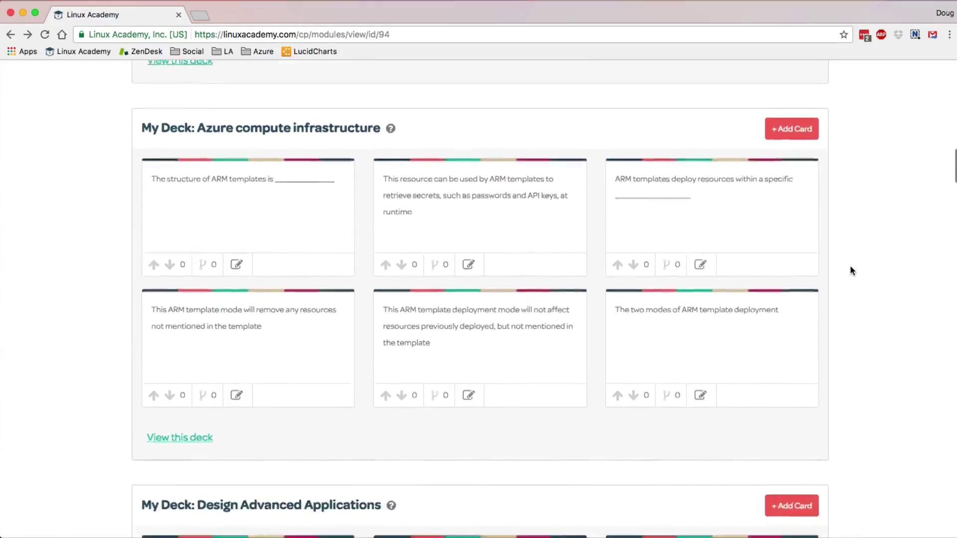
{"action": "scroll", "coordinate": [851, 269], "scroll_direction": "down", "scroll_amount": 1}
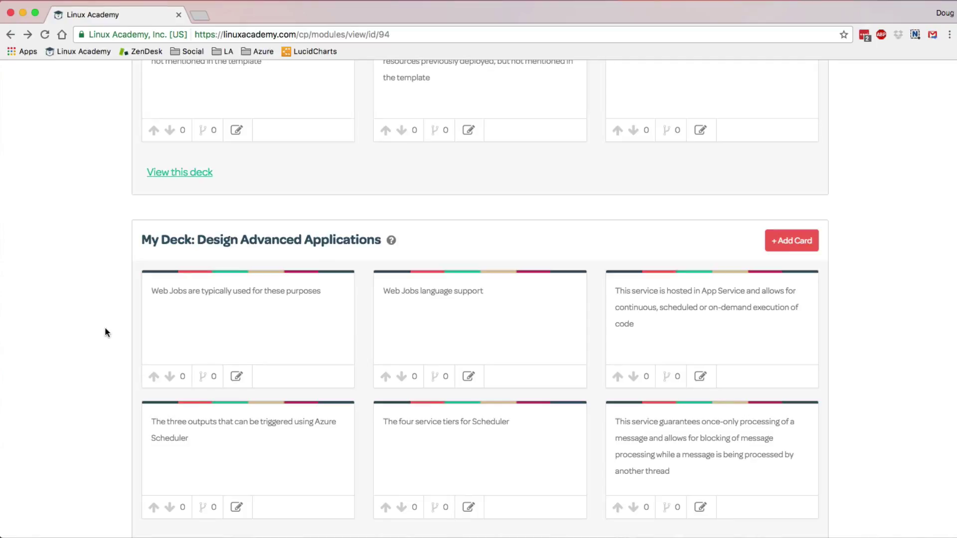
{"action": "mouse_move", "coordinate": [166, 329]}
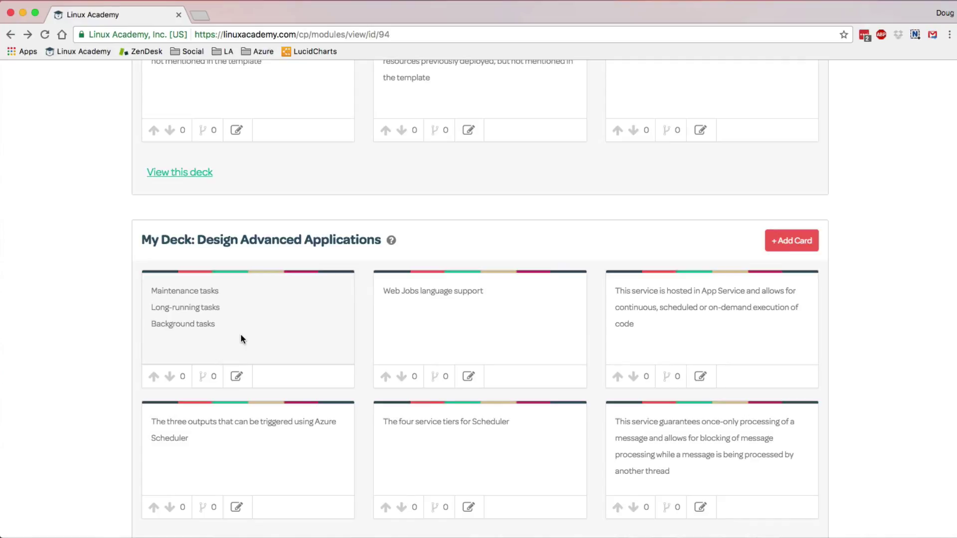
{"action": "scroll", "coordinate": [287, 301], "scroll_direction": "down", "scroll_amount": 1}
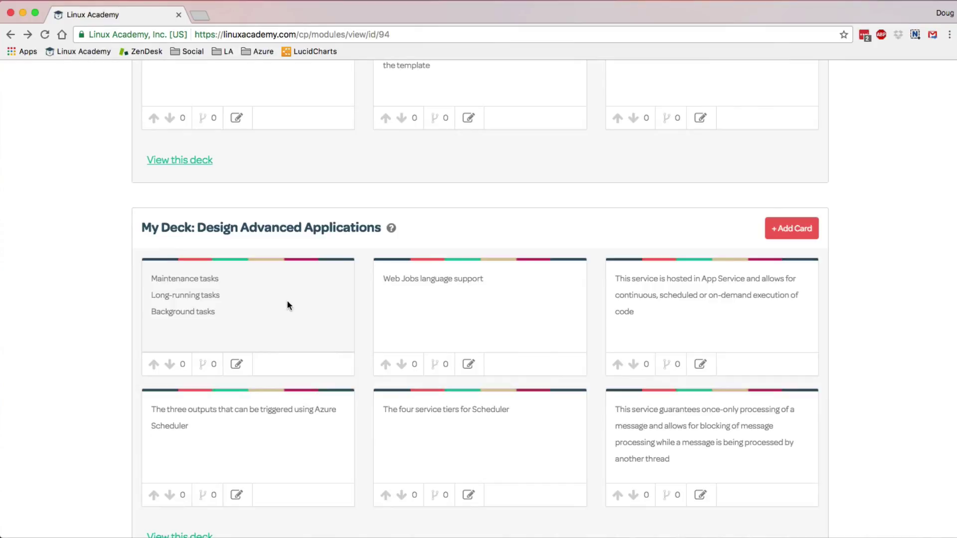
- Try the card editor and + Add Card without saving, then open AWS Essentials Note Cards in a new tab
{"action": "left_click", "coordinate": [237, 365]}
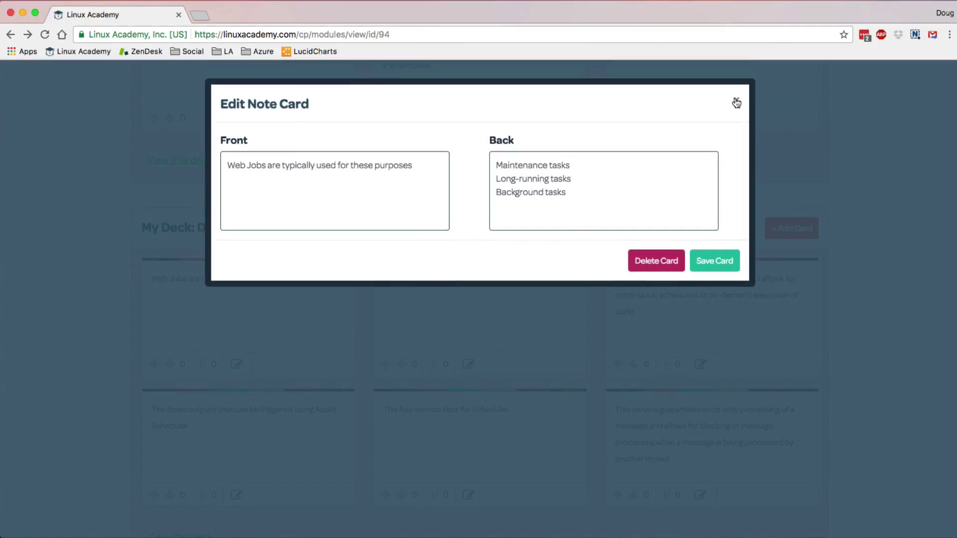
{"action": "left_click", "coordinate": [736, 102]}
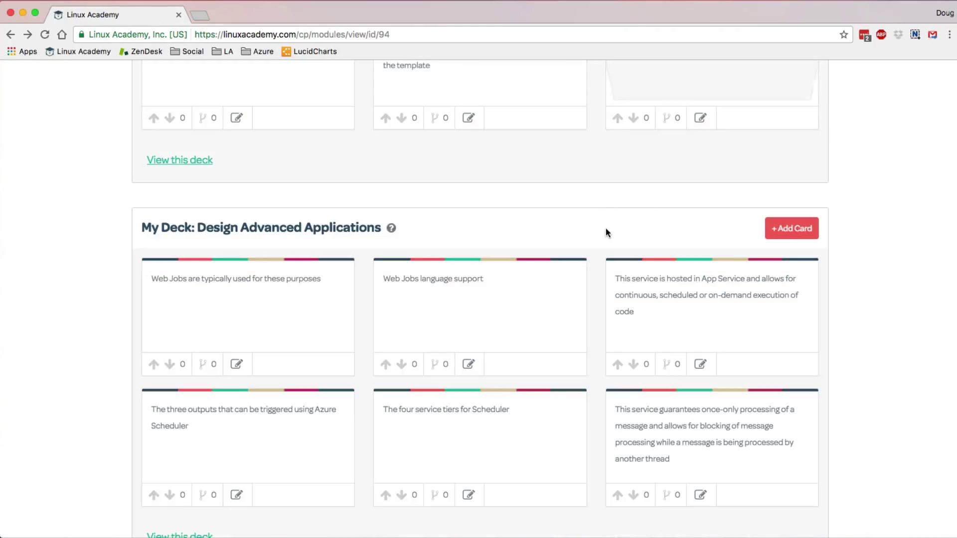
{"action": "left_click", "coordinate": [790, 230]}
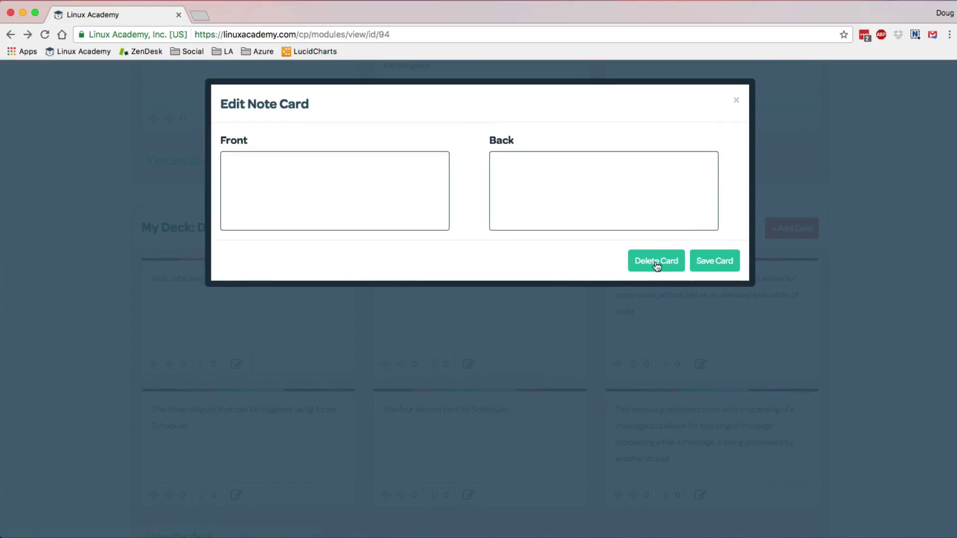
{"action": "left_click", "coordinate": [737, 101]}
{"action": "mouse_move", "coordinate": [333, 279]}
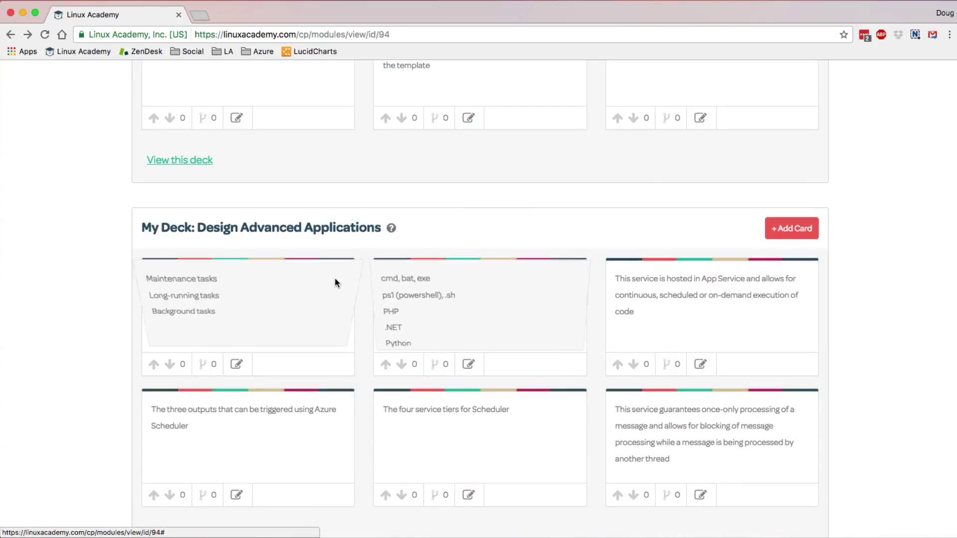
{"action": "left_click", "coordinate": [237, 364]}
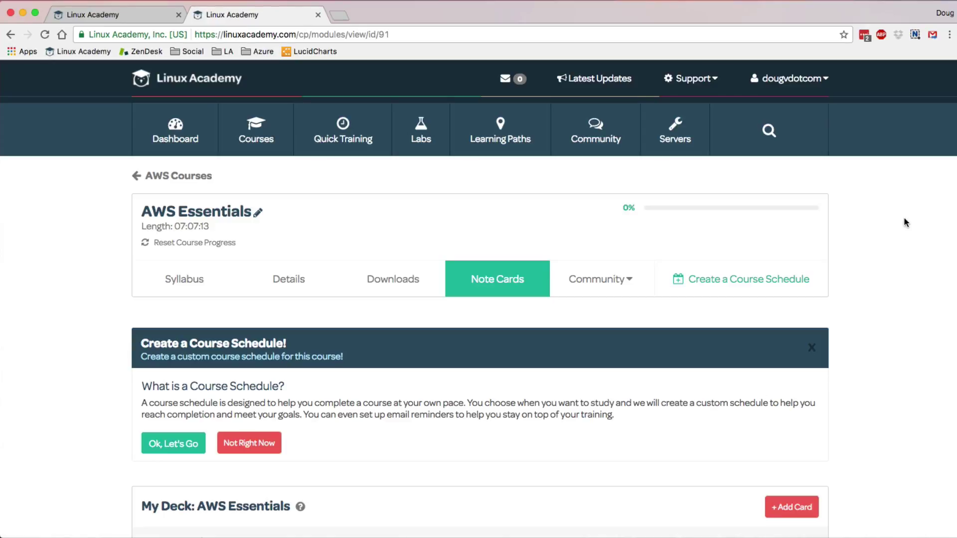
- Scroll past My Deck and Instructor Decks to the Most Forked Popular Decks list
{"action": "scroll", "coordinate": [906, 223], "scroll_direction": "down", "scroll_amount": 10}
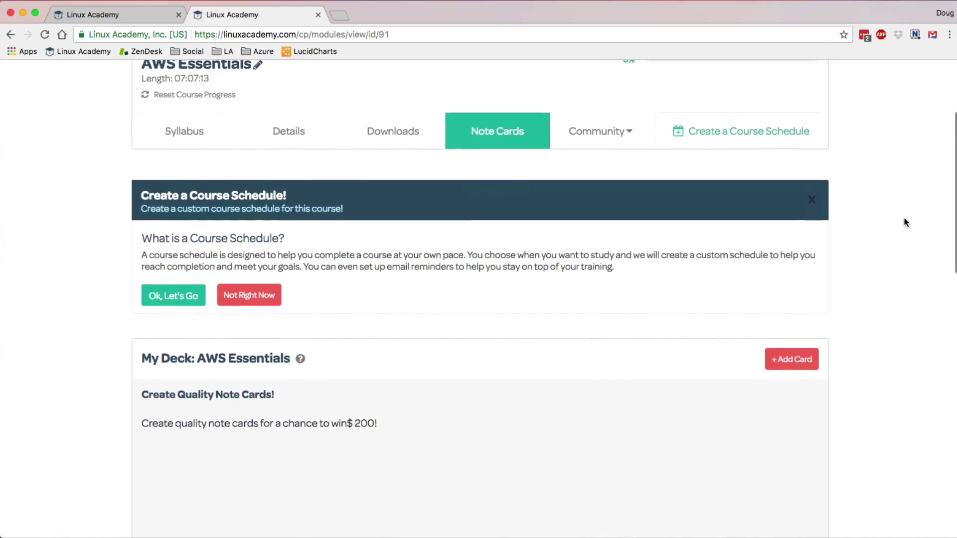
{"action": "scroll", "coordinate": [906, 222], "scroll_direction": "down", "scroll_amount": 8}
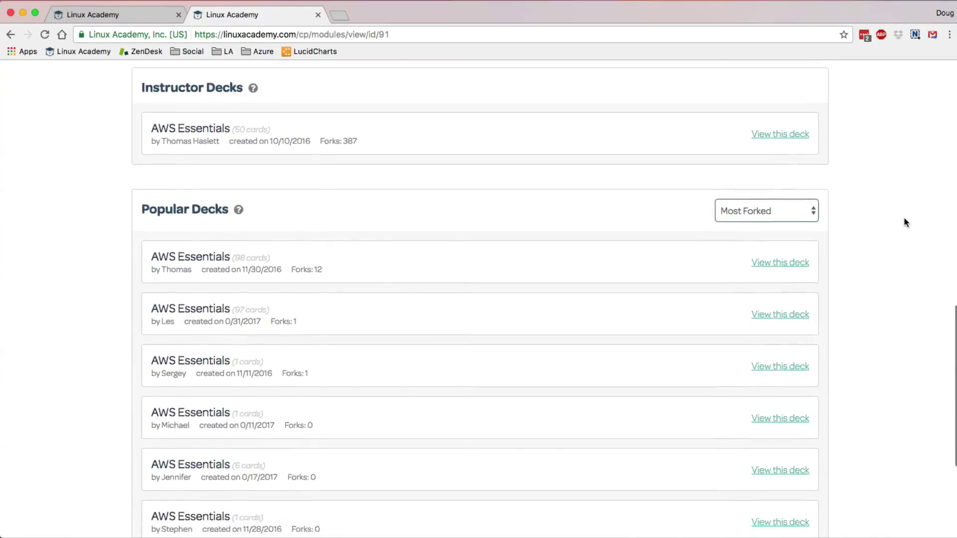
{"action": "scroll", "coordinate": [904, 218], "scroll_direction": "down", "scroll_amount": 1}
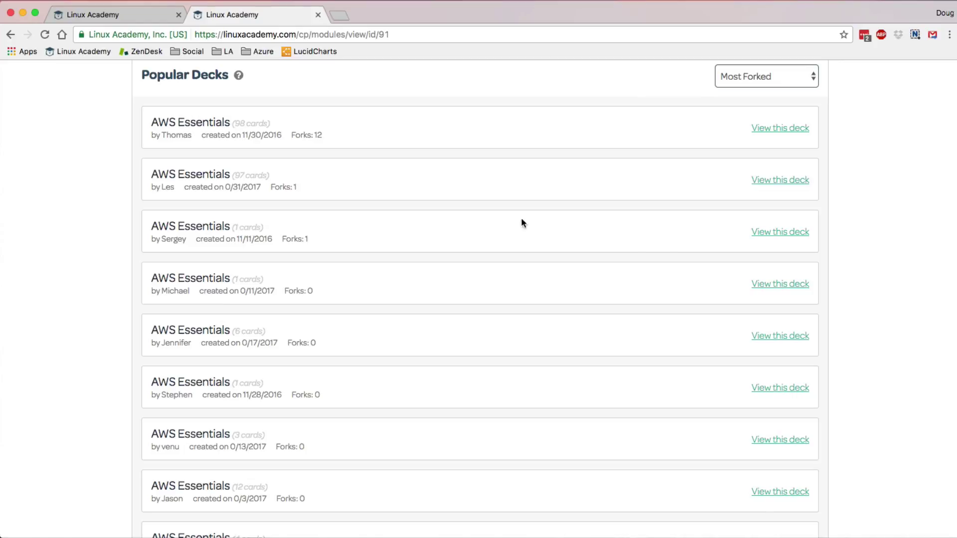
{"action": "scroll", "coordinate": [894, 249], "scroll_direction": "down", "scroll_amount": 3}
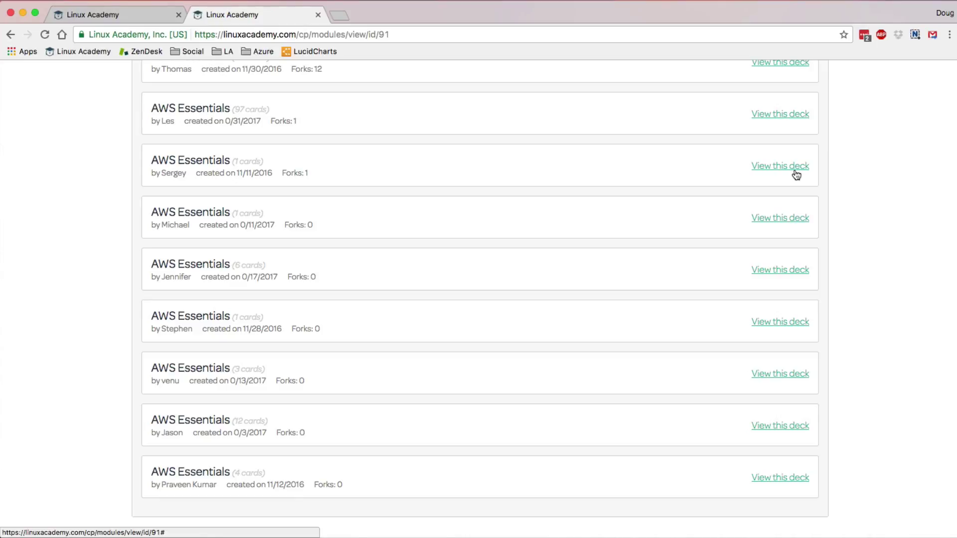
- Fork the Omega Project link card from the one-card shared deck into my deck
{"action": "left_click", "coordinate": [796, 170]}
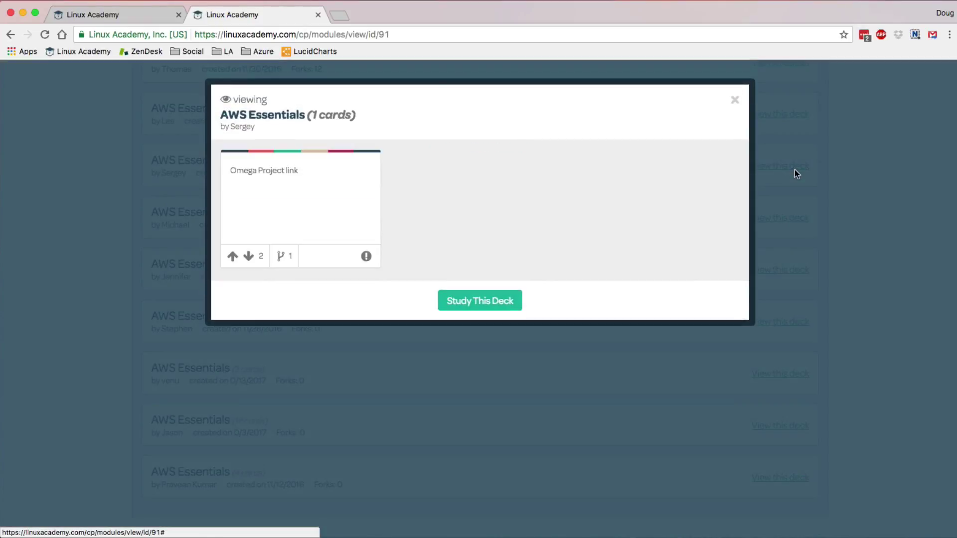
{"action": "left_click", "coordinate": [297, 221]}
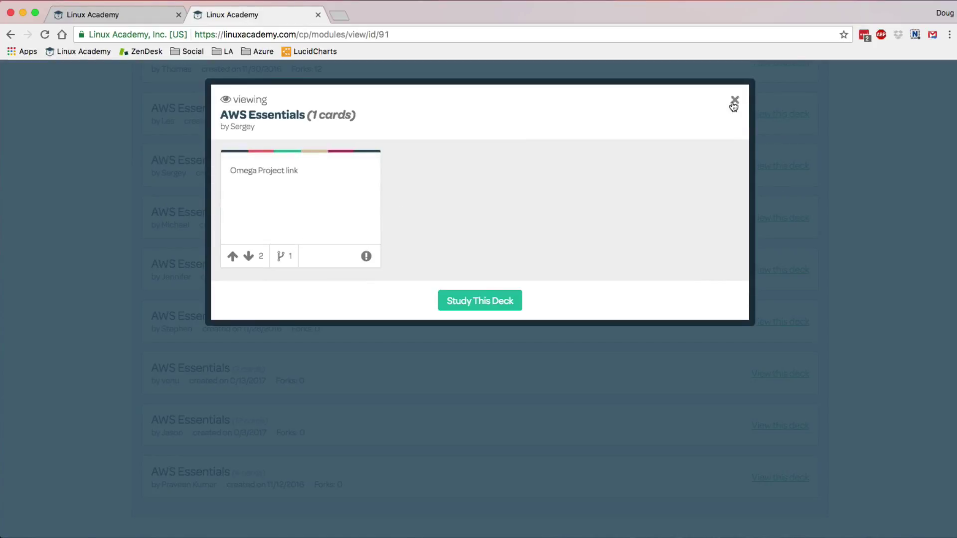
{"action": "left_click", "coordinate": [281, 258]}
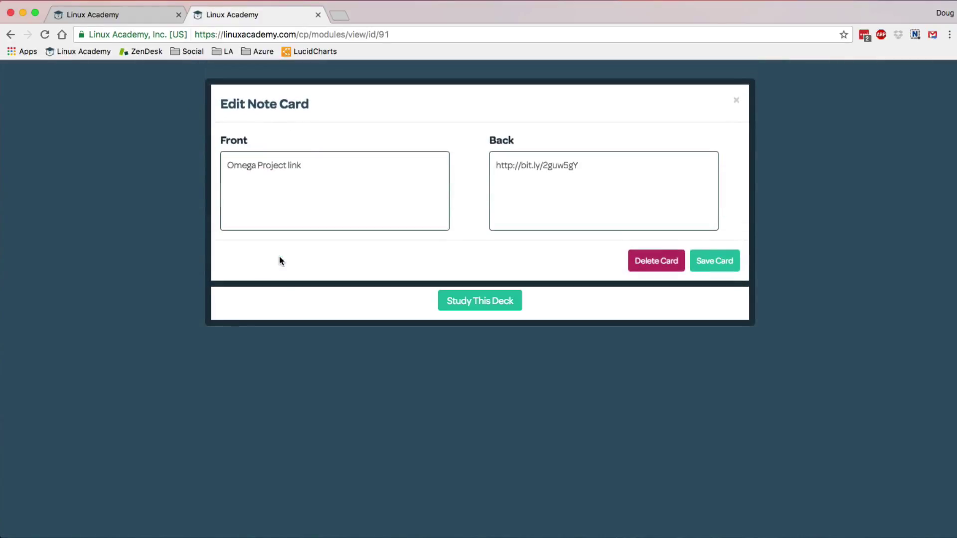
{"action": "left_click", "coordinate": [727, 259]}
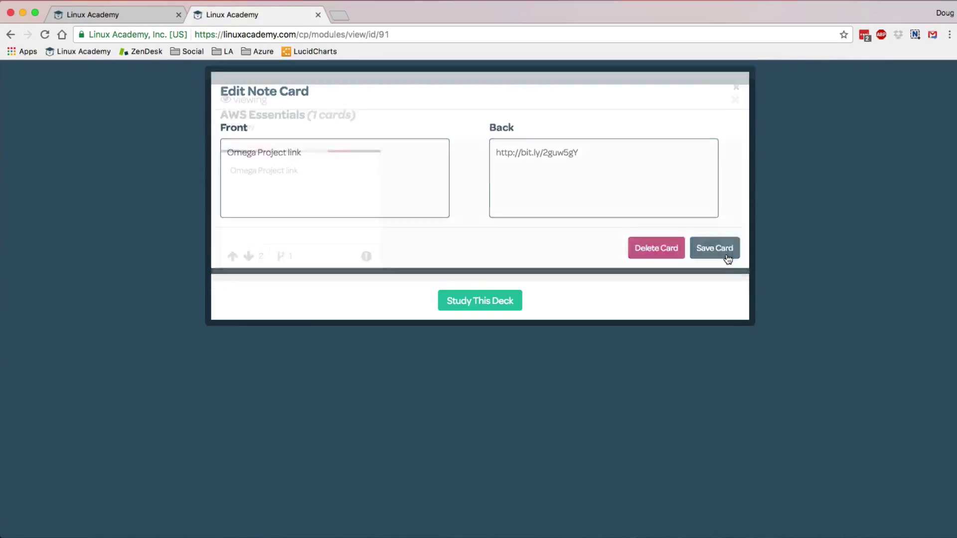
{"action": "left_click", "coordinate": [589, 337]}
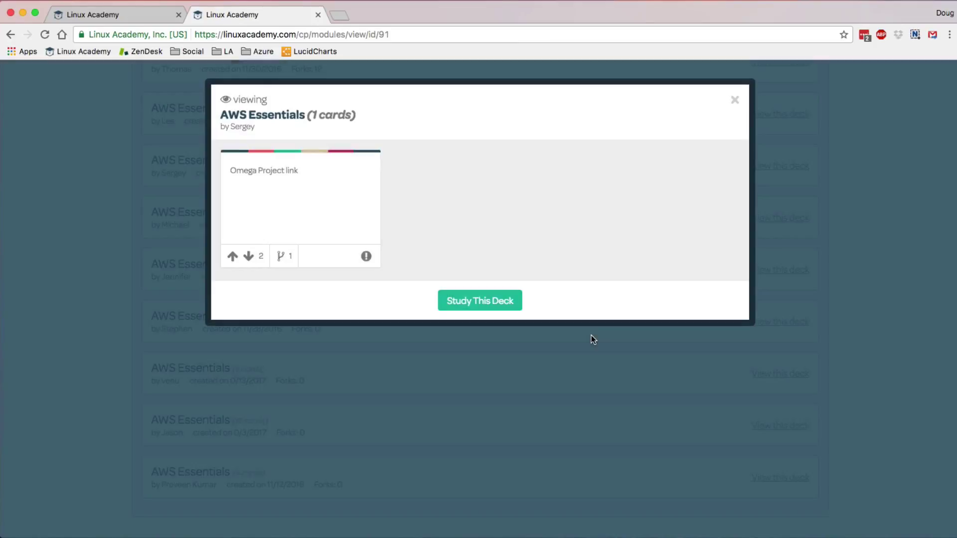
{"action": "left_click", "coordinate": [735, 101]}
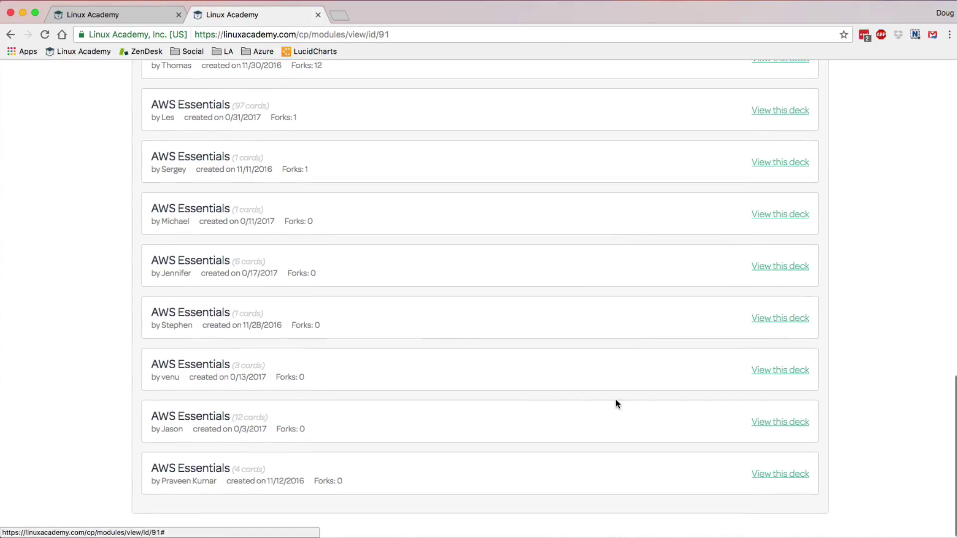
- Fork the Route Tables (definition) card from the 12-card shared deck into my deck
{"action": "left_click", "coordinate": [762, 422]}
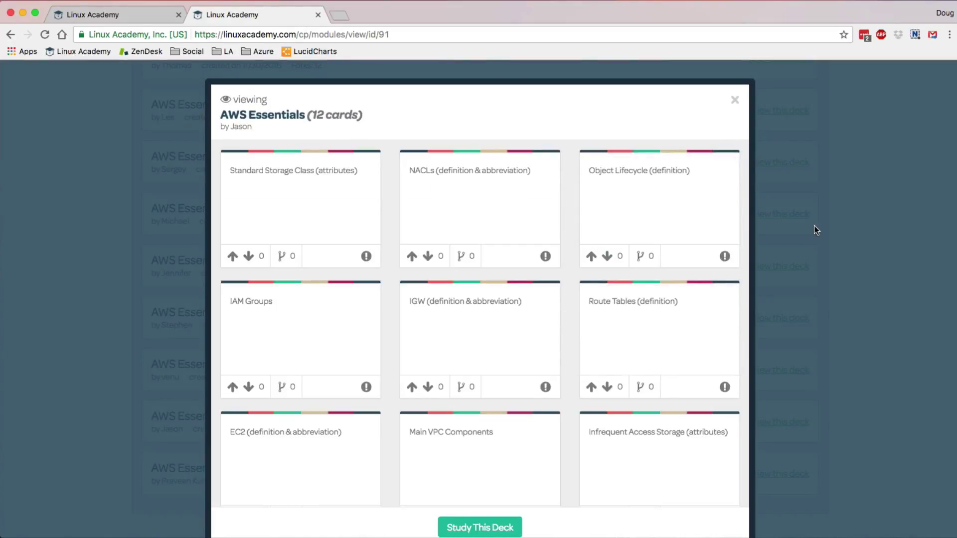
{"action": "mouse_move", "coordinate": [366, 220]}
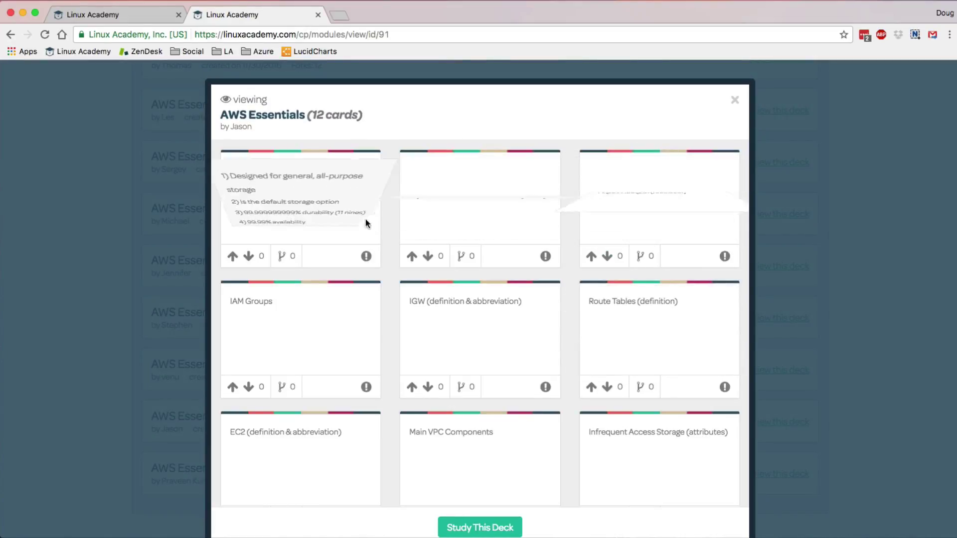
{"action": "scroll", "coordinate": [366, 220], "scroll_direction": "down", "scroll_amount": 5}
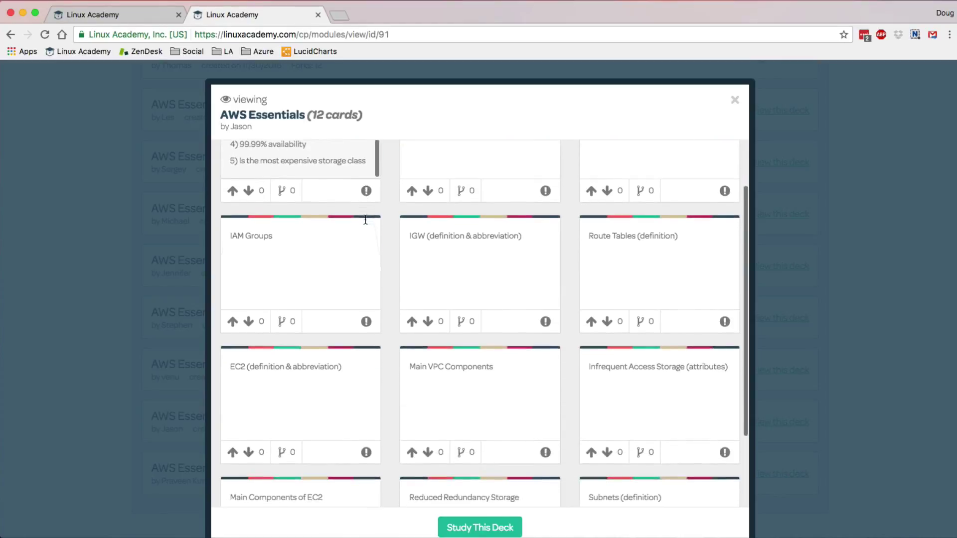
{"action": "scroll", "coordinate": [368, 226], "scroll_direction": "up", "scroll_amount": 5}
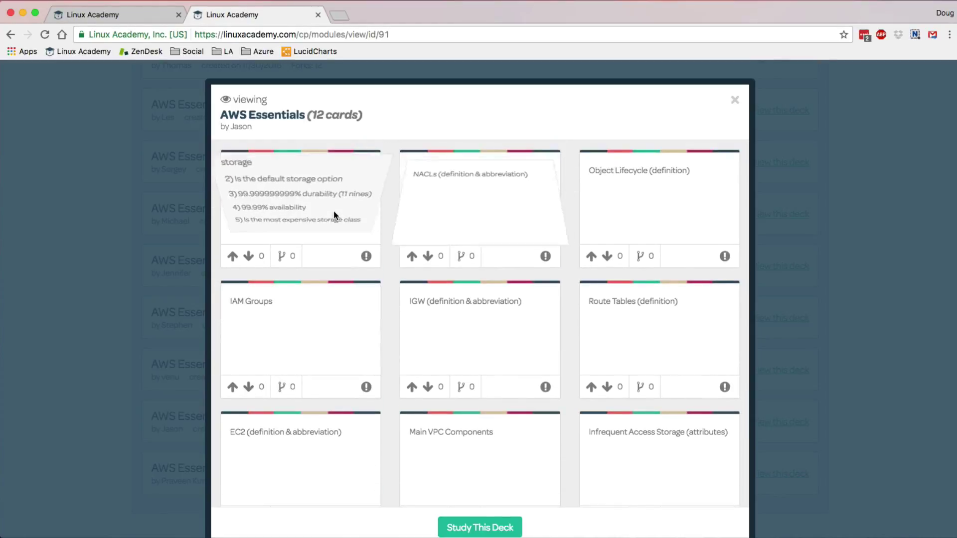
{"action": "mouse_move", "coordinate": [444, 208]}
{"action": "scroll", "coordinate": [444, 208], "scroll_direction": "down", "scroll_amount": 5}
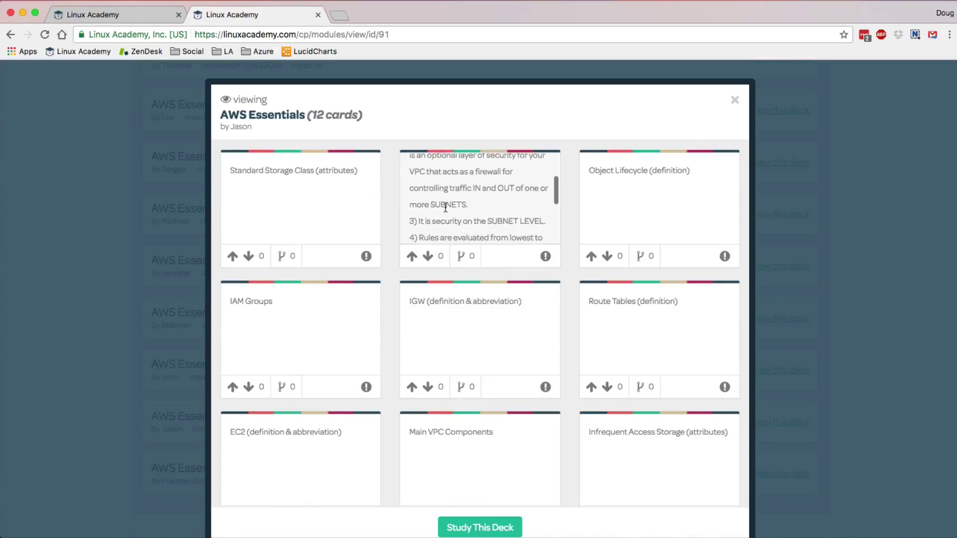
{"action": "scroll", "coordinate": [769, 247], "scroll_direction": "down", "scroll_amount": 2}
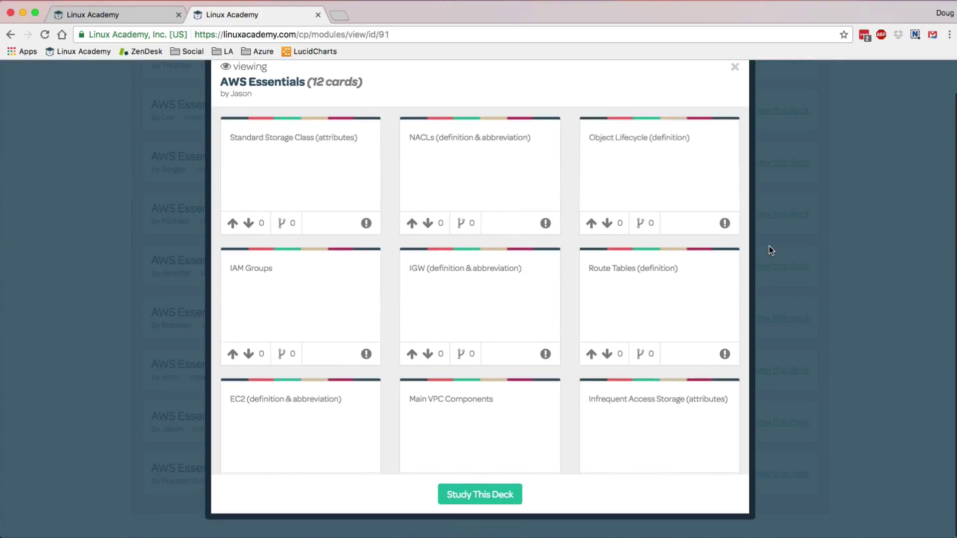
{"action": "mouse_move", "coordinate": [688, 291]}
{"action": "scroll", "coordinate": [688, 290], "scroll_direction": "down", "scroll_amount": 3}
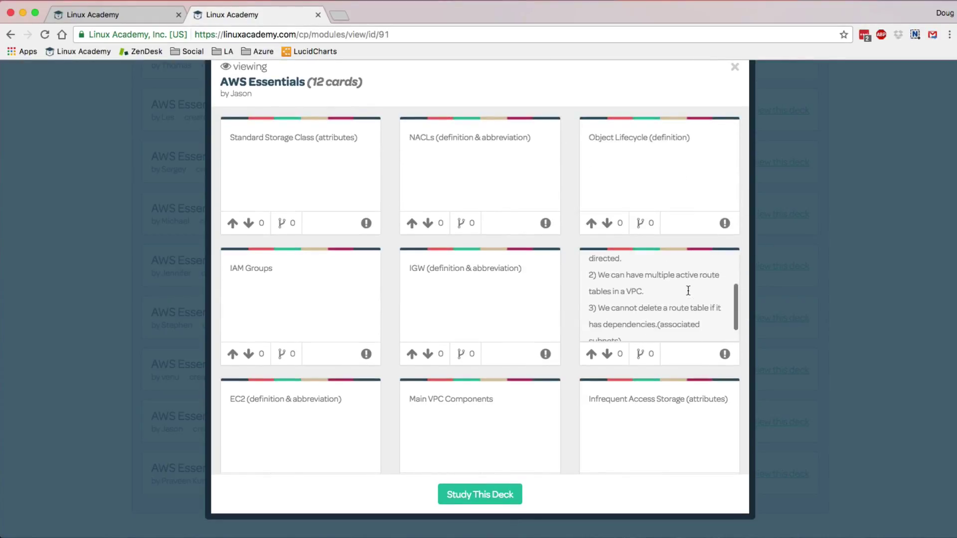
{"action": "left_click", "coordinate": [640, 355]}
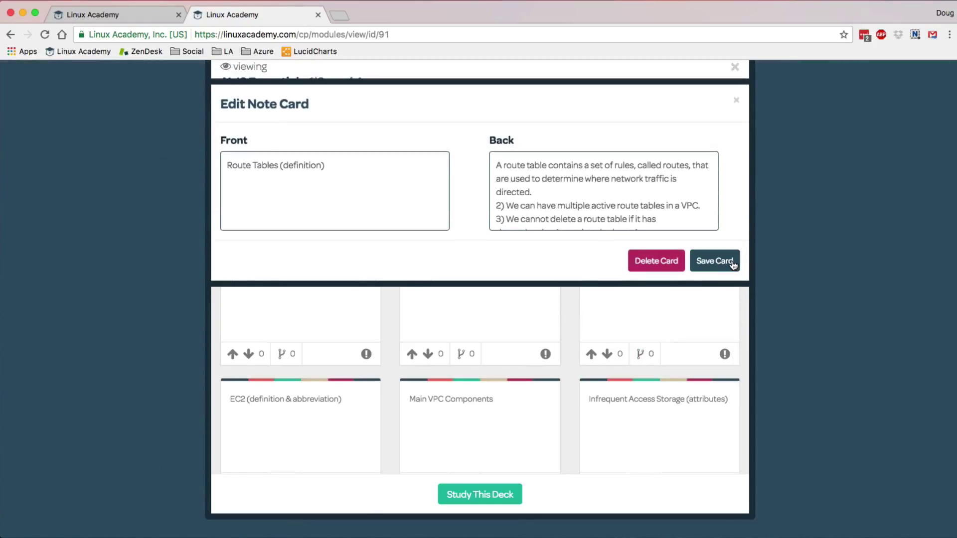
{"action": "left_click", "coordinate": [732, 262]}
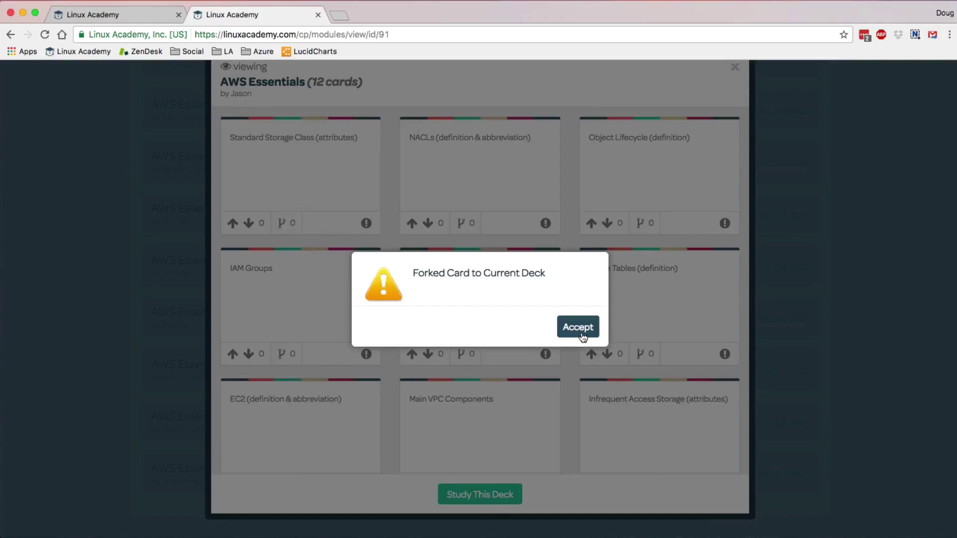
{"action": "left_click", "coordinate": [582, 334]}
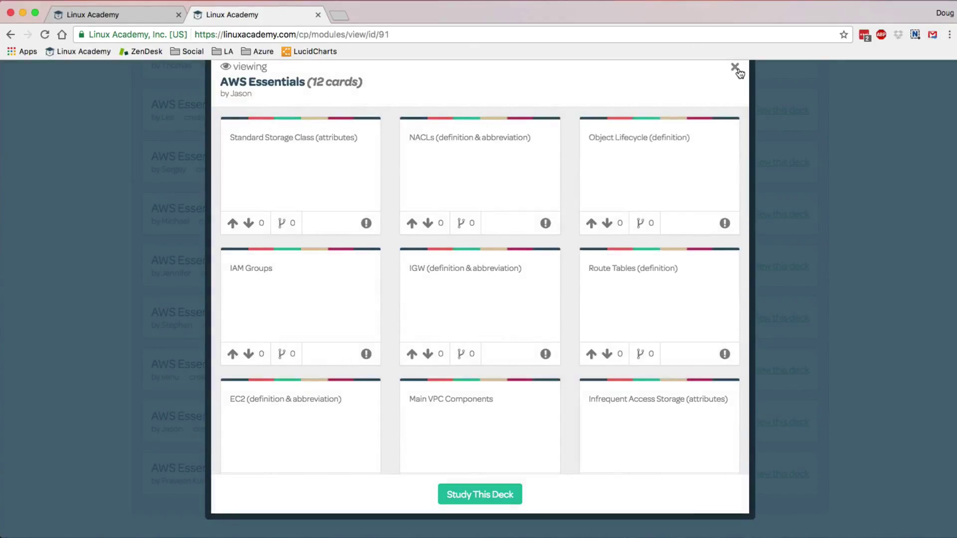
{"action": "left_click", "coordinate": [735, 67]}
- Review the forked Route Tables and Omega Project cards in my Note Cards, then close the tab
{"action": "scroll", "coordinate": [805, 180], "scroll_direction": "up", "scroll_amount": 15}
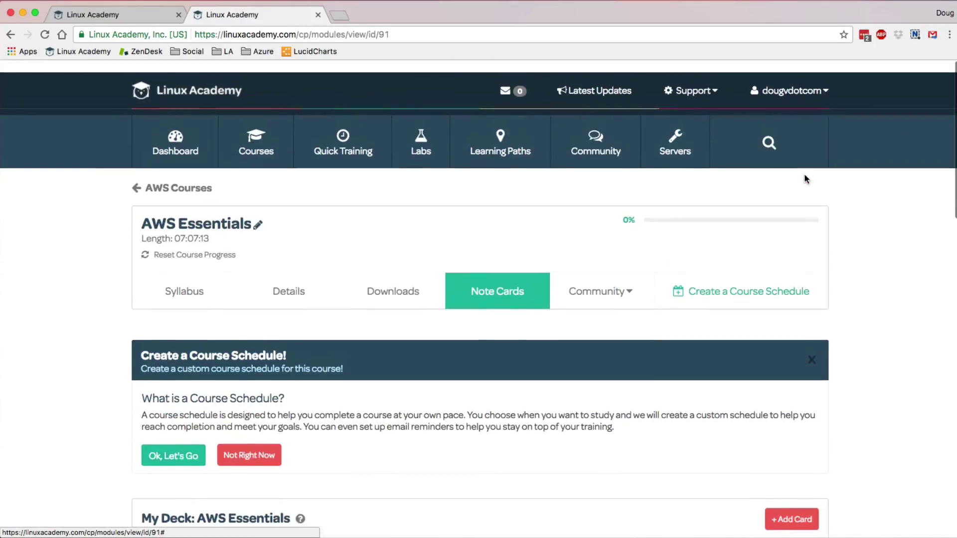
{"action": "left_click", "coordinate": [800, 81]}
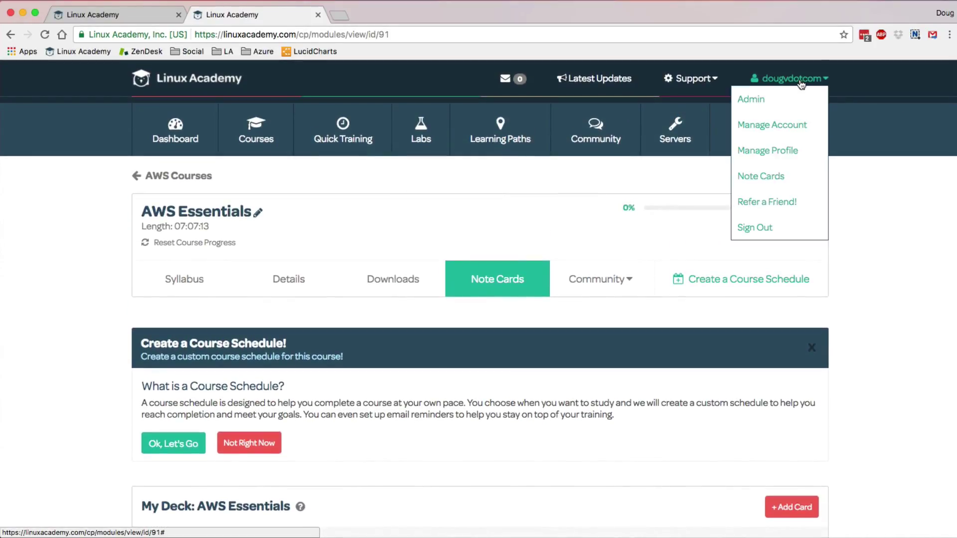
{"action": "left_click", "coordinate": [784, 176]}
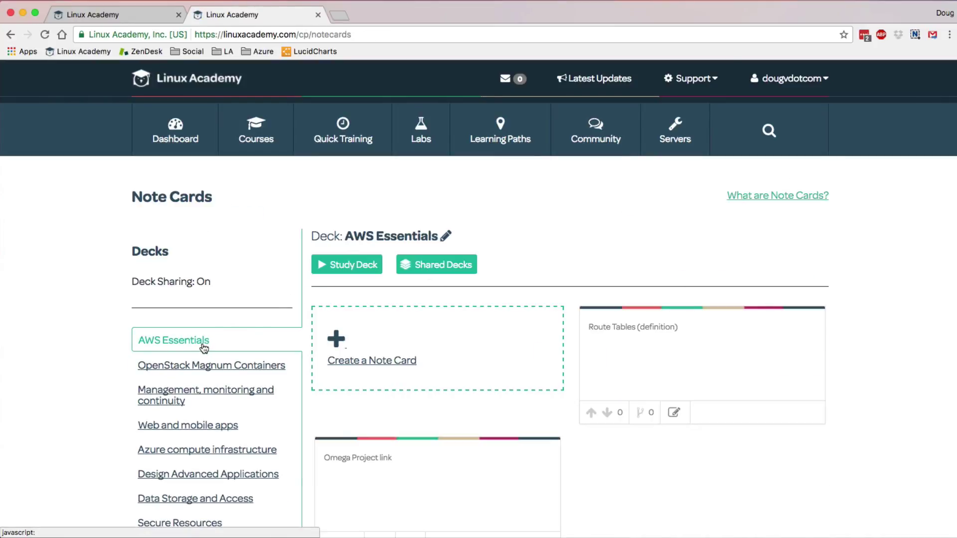
{"action": "mouse_move", "coordinate": [673, 343]}
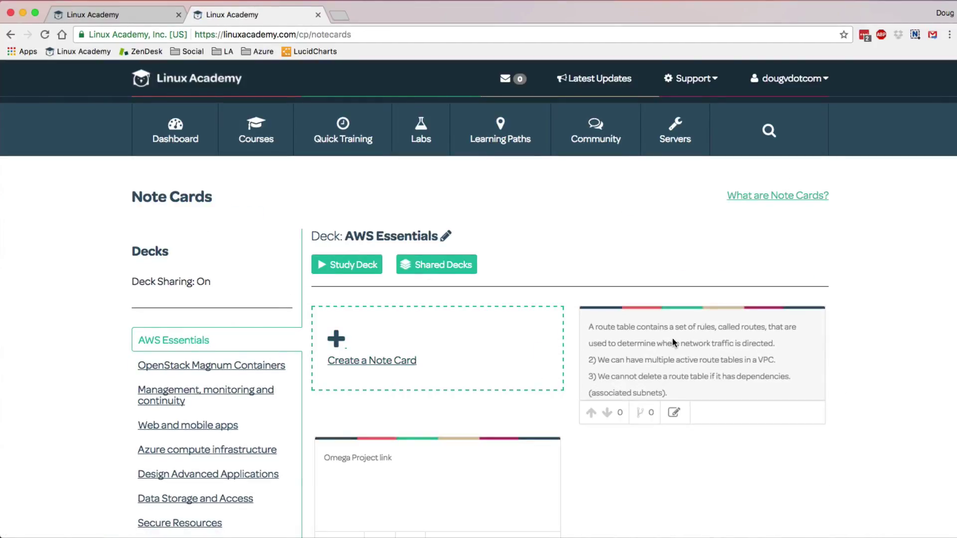
{"action": "scroll", "coordinate": [673, 343], "scroll_direction": "down", "scroll_amount": 5}
{"action": "mouse_move", "coordinate": [513, 343]}
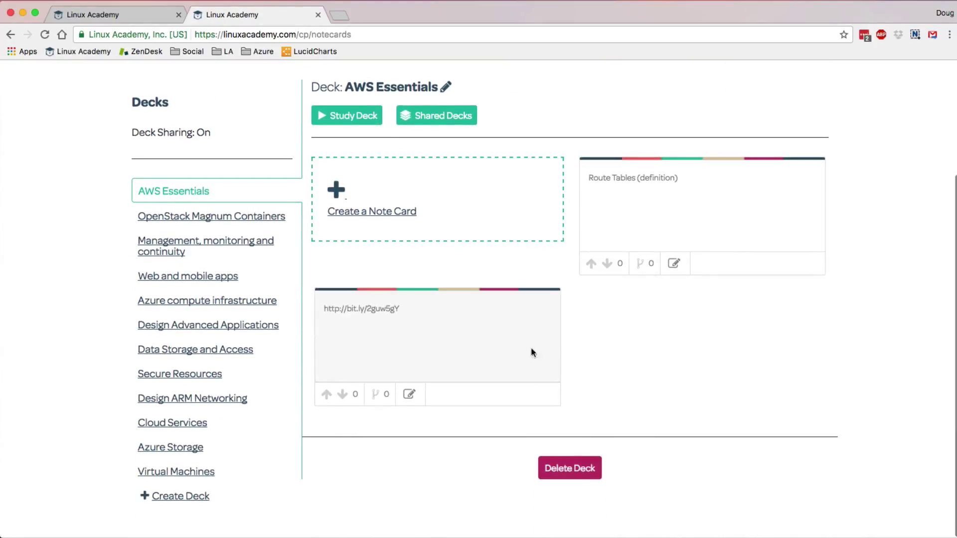
{"action": "key", "text": "super+w"}
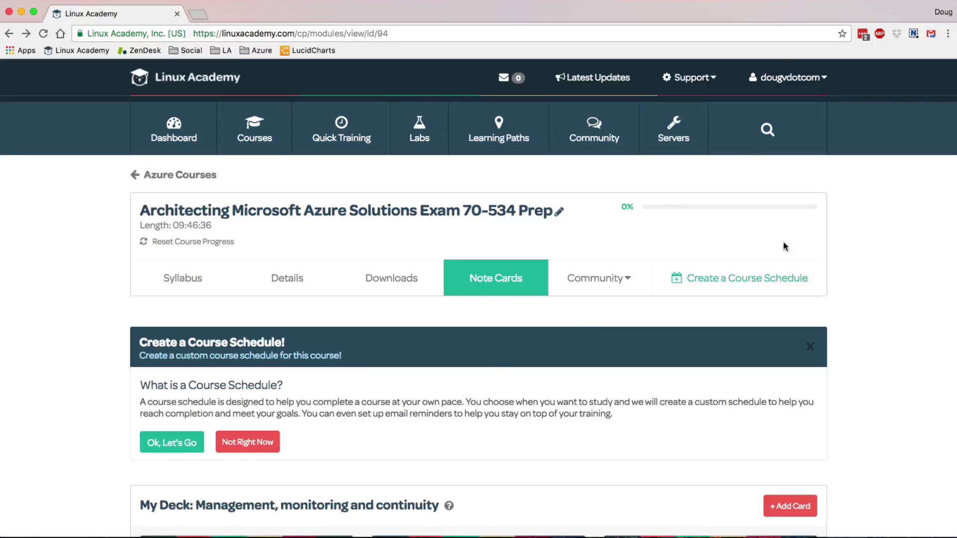
- Create a course schedule starting 02/26/2017 and continue to the Availability step
{"action": "left_click", "coordinate": [764, 276]}
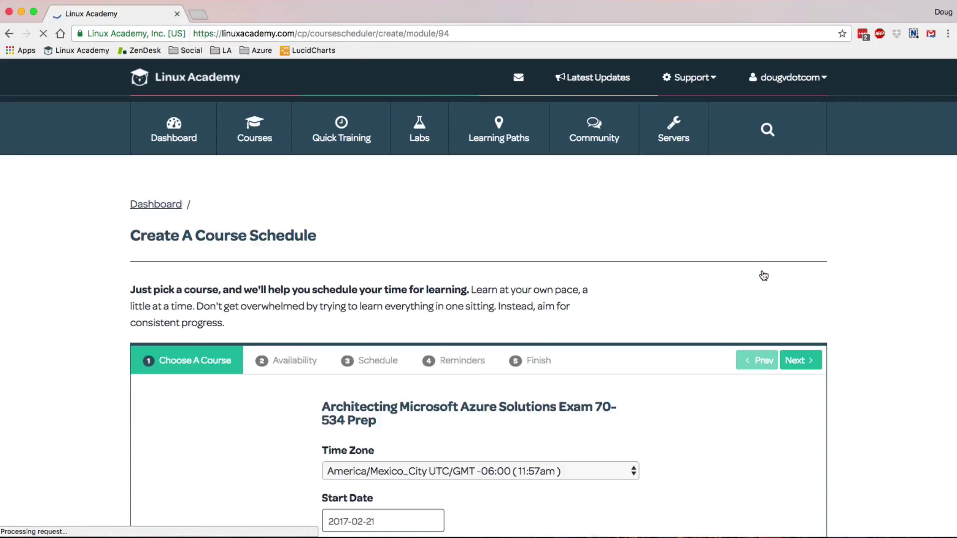
{"action": "scroll", "coordinate": [764, 275], "scroll_direction": "down", "scroll_amount": 2}
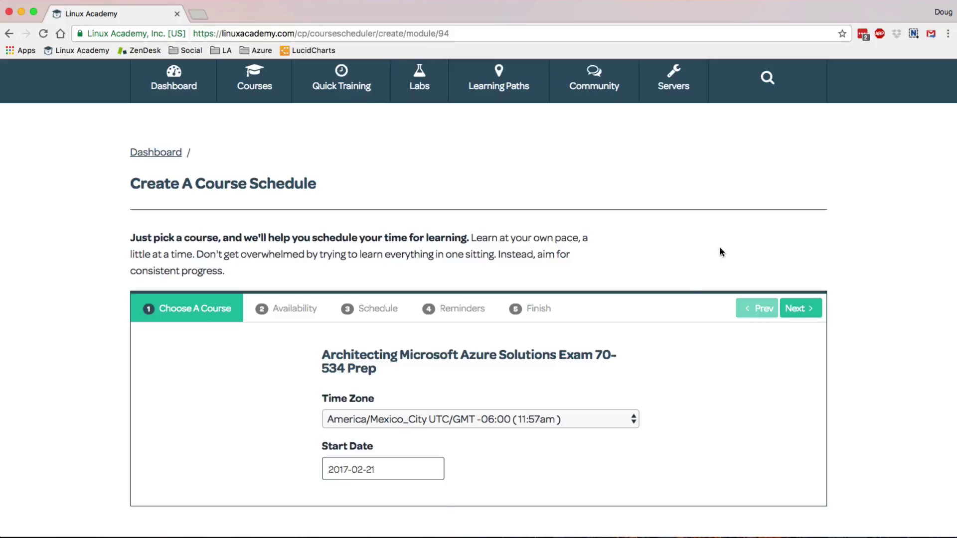
{"action": "left_click", "coordinate": [384, 474]}
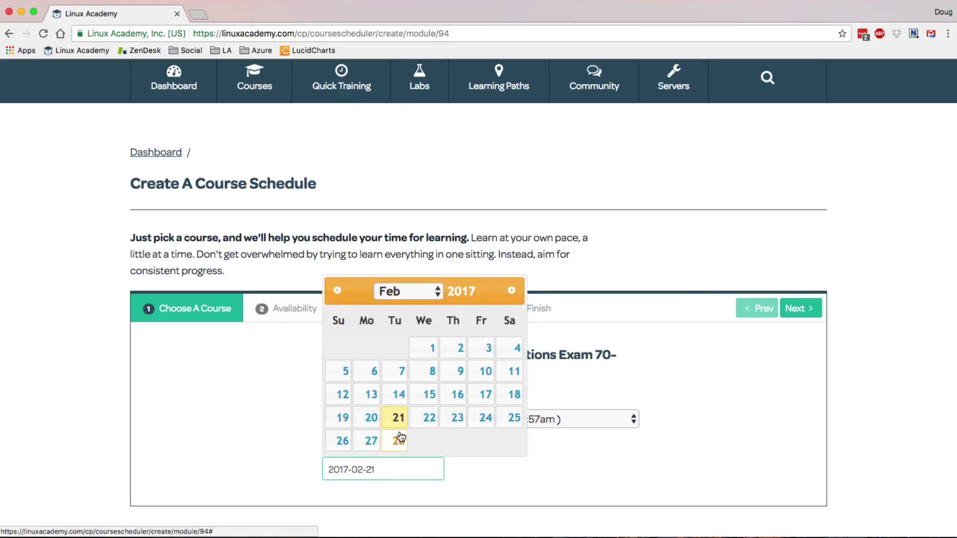
{"action": "left_click", "coordinate": [343, 442]}
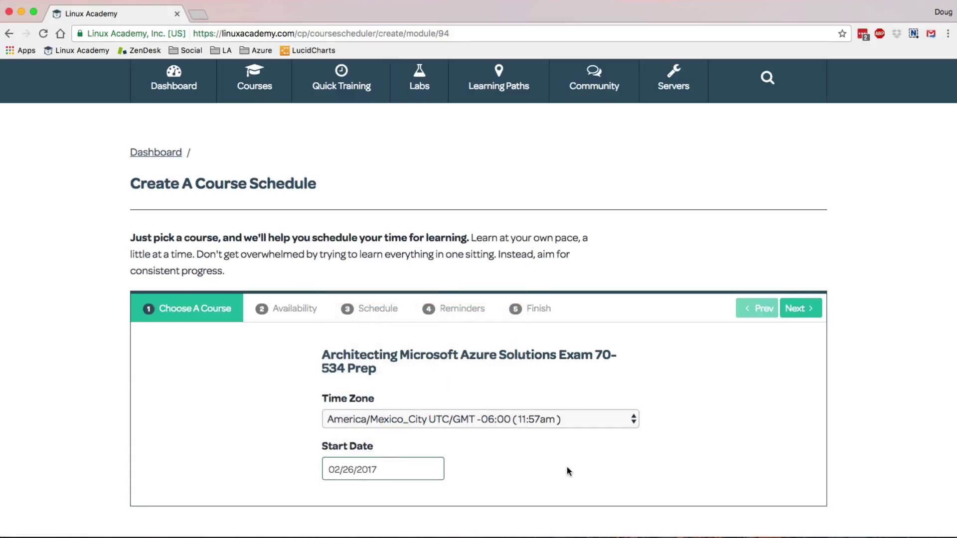
{"action": "left_click", "coordinate": [798, 310]}
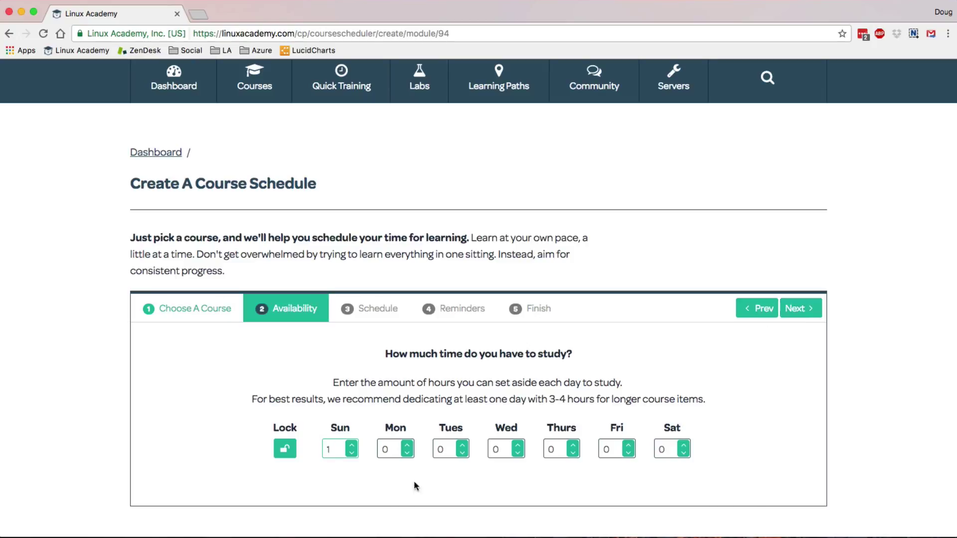
- Set study hours to Sunday 0, Tuesday 2, Wednesday 1 and Friday 2, then generate the schedule
{"action": "left_click", "coordinate": [351, 452]}
{"action": "left_click", "coordinate": [464, 445]}
{"action": "left_click", "coordinate": [463, 444]}
{"action": "left_click", "coordinate": [463, 444]}
{"action": "left_click", "coordinate": [518, 446]}
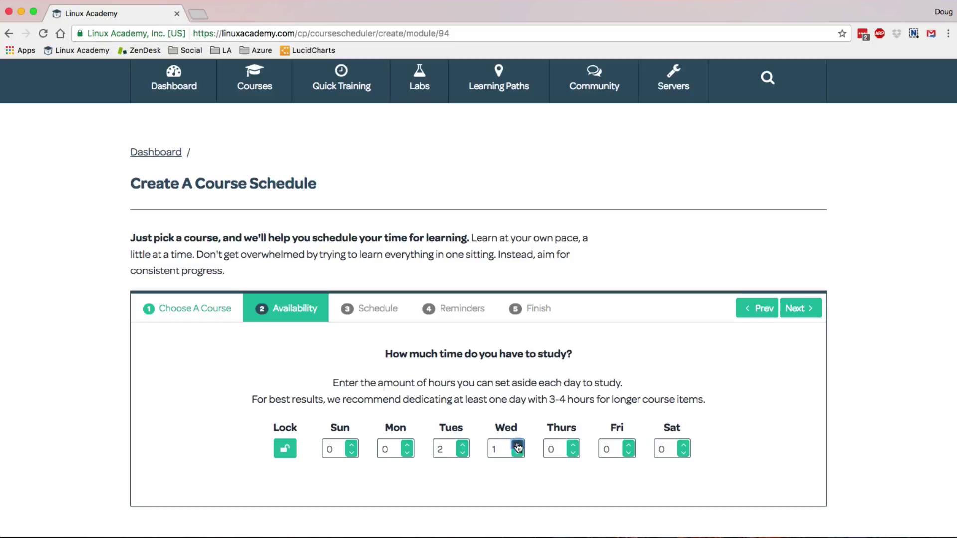
{"action": "left_click", "coordinate": [629, 445]}
{"action": "left_click", "coordinate": [629, 445]}
{"action": "left_click", "coordinate": [629, 445]}
{"action": "left_click", "coordinate": [817, 314]}
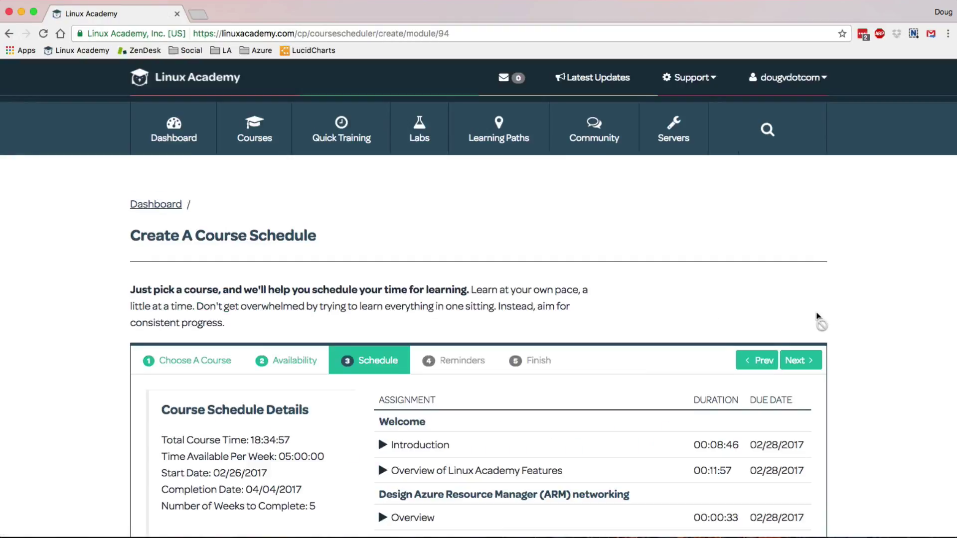
- Review the five-week schedule's due dates ending 04/04/2017, then advance to Reminders
{"action": "scroll", "coordinate": [817, 314], "scroll_direction": "down", "scroll_amount": 3}
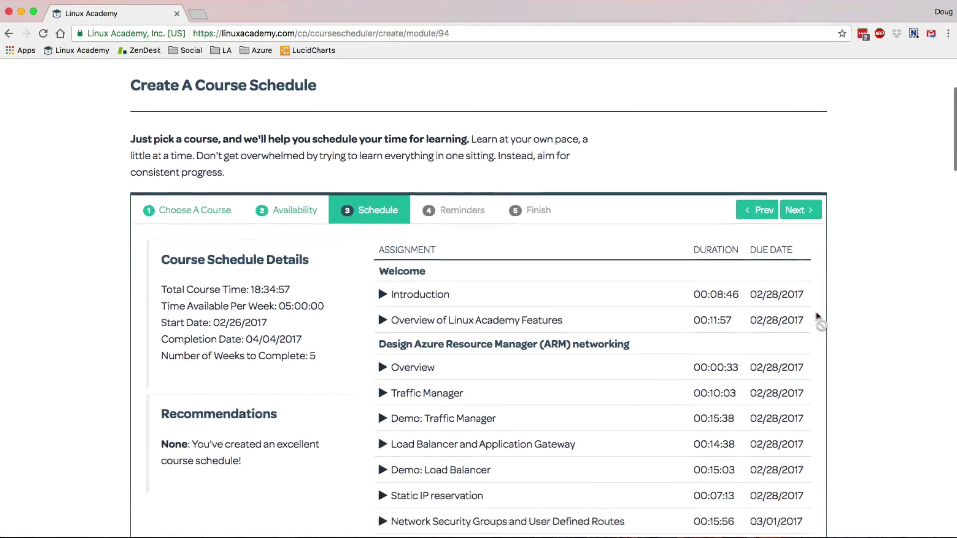
{"action": "scroll", "coordinate": [817, 315], "scroll_direction": "down", "scroll_amount": 1}
{"action": "scroll", "coordinate": [817, 316], "scroll_direction": "down", "scroll_amount": 3}
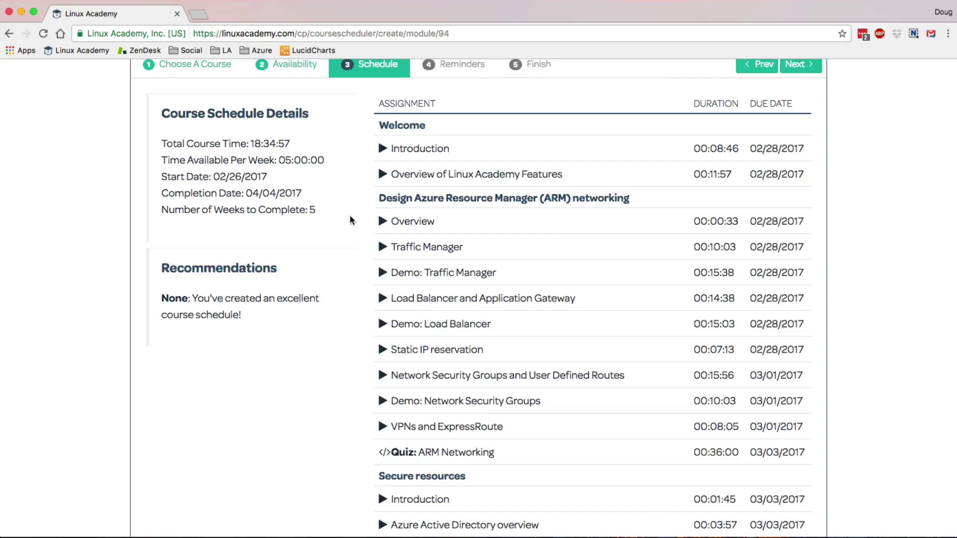
{"action": "scroll", "coordinate": [849, 194], "scroll_direction": "up", "scroll_amount": 1}
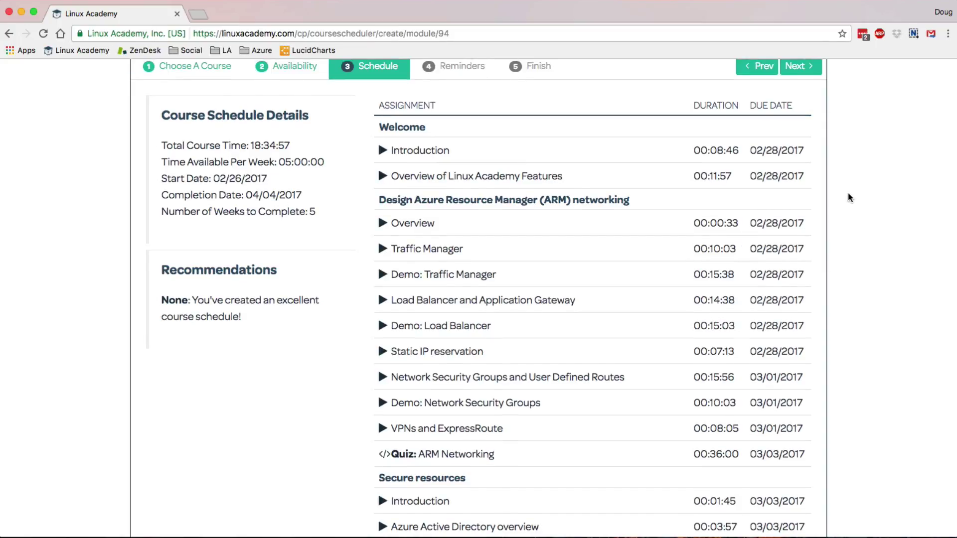
{"action": "scroll", "coordinate": [849, 194], "scroll_direction": "down", "scroll_amount": 2}
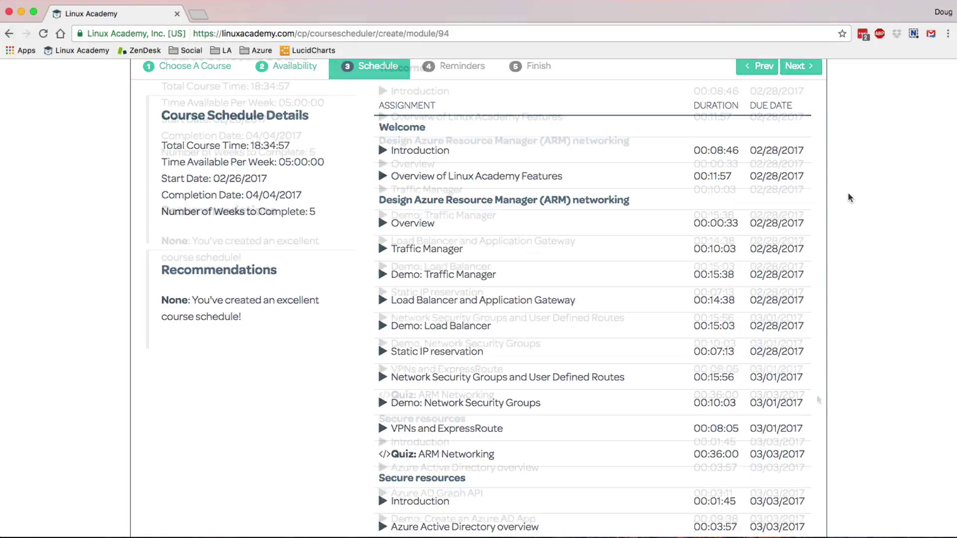
{"action": "scroll", "coordinate": [817, 396], "scroll_direction": "up", "scroll_amount": 10}
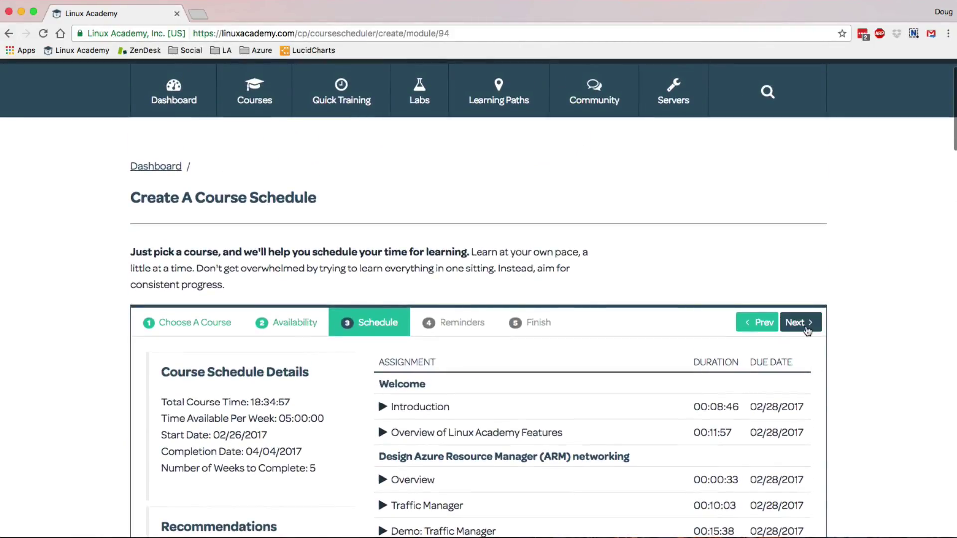
{"action": "left_click", "coordinate": [807, 331]}
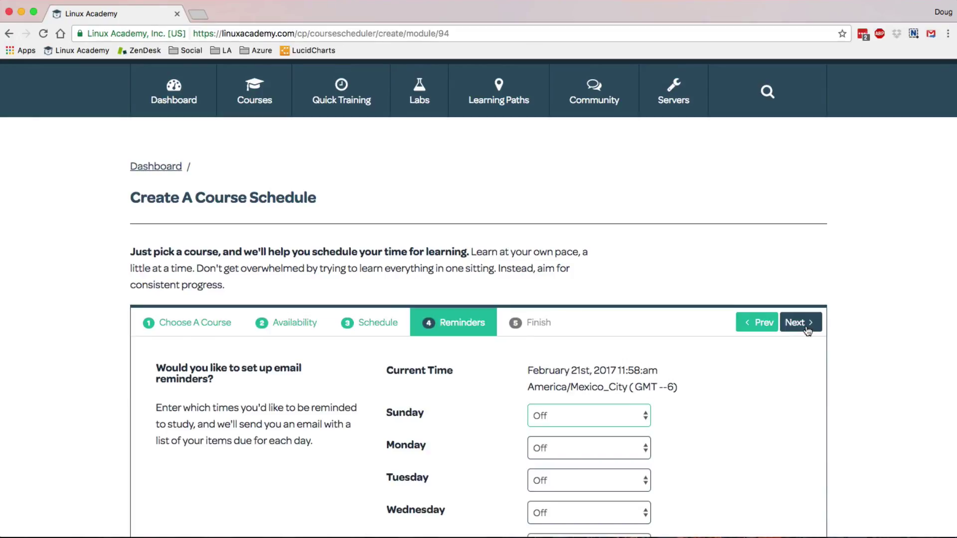
- Set the Tuesday email reminder to 7:00 PM and continue to the Finish step
{"action": "scroll", "coordinate": [807, 331], "scroll_direction": "down", "scroll_amount": 4}
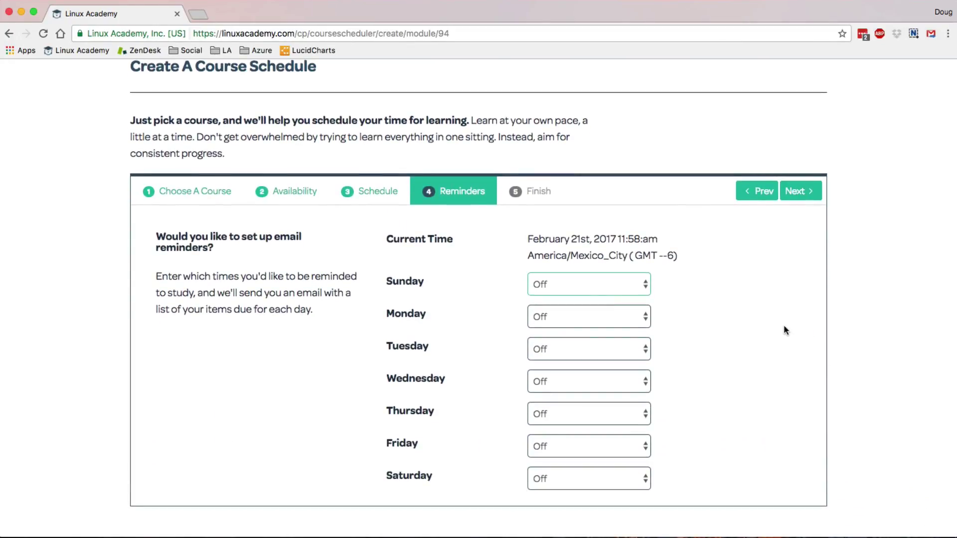
{"action": "left_click", "coordinate": [623, 348]}
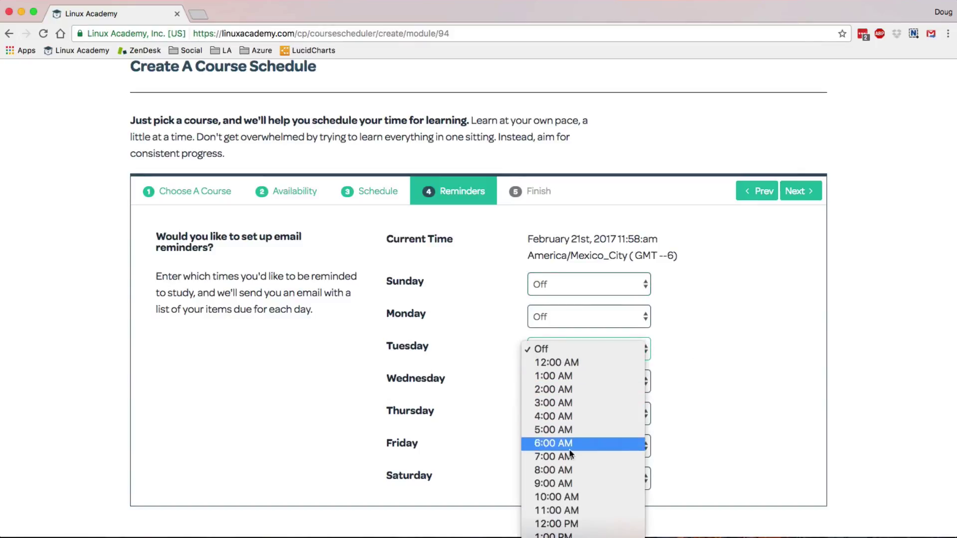
{"action": "scroll", "coordinate": [572, 480], "scroll_direction": "down", "scroll_amount": 4}
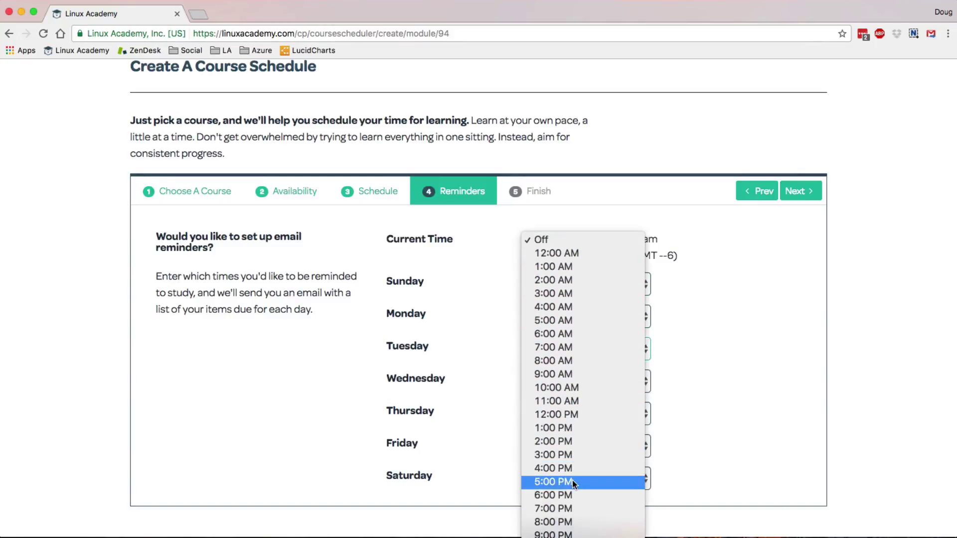
{"action": "left_click", "coordinate": [574, 509]}
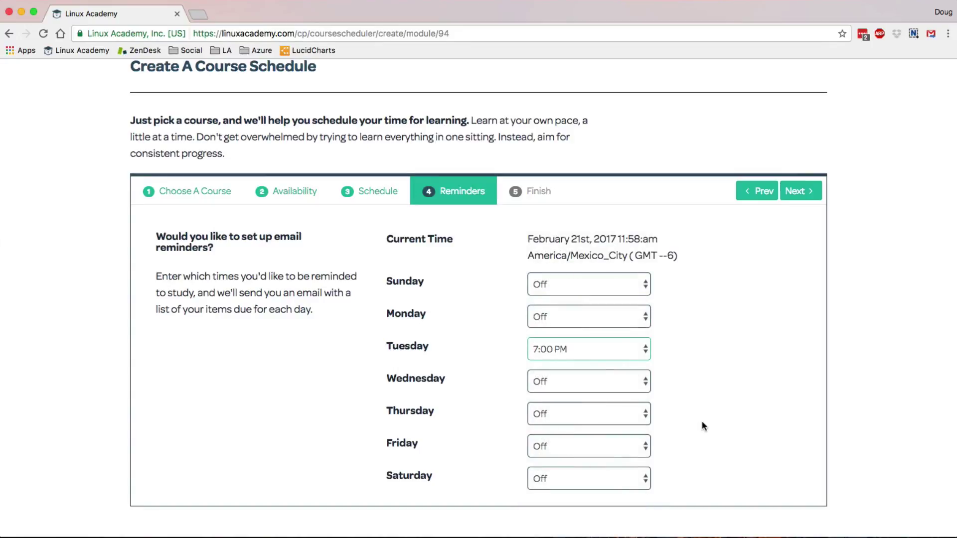
{"action": "left_click", "coordinate": [802, 192]}
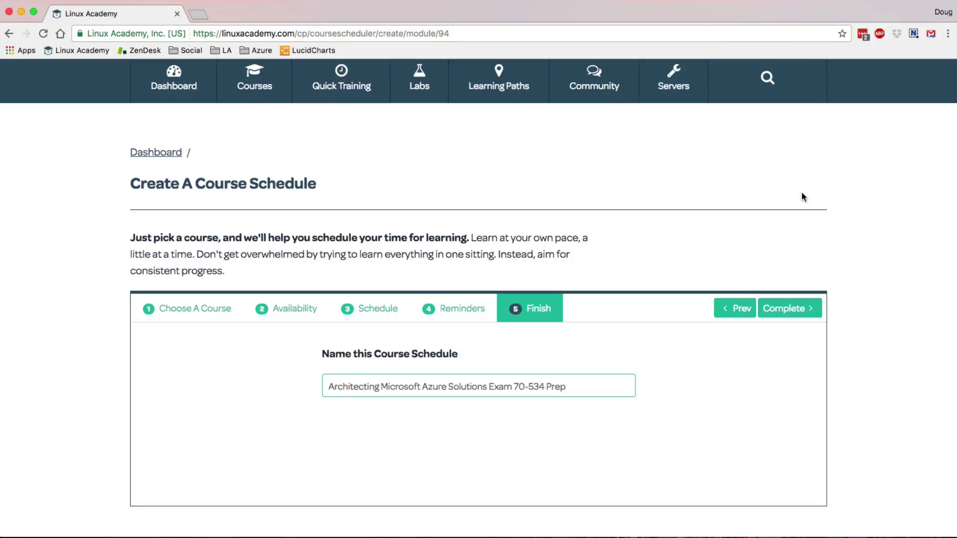
- Complete the new course schedule and open the Architecting Microsoft Azure Solutions schedule
{"action": "left_click", "coordinate": [807, 309]}
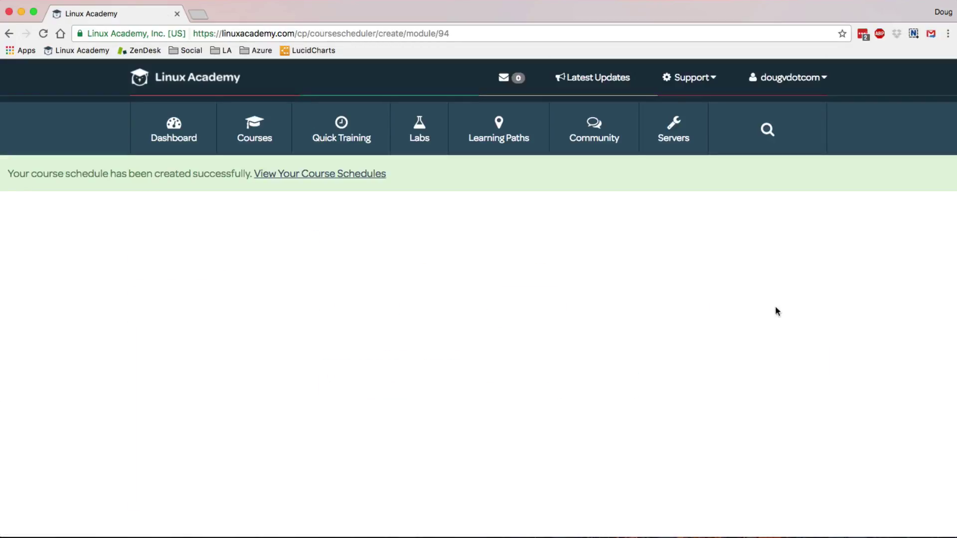
{"action": "left_click", "coordinate": [372, 174]}
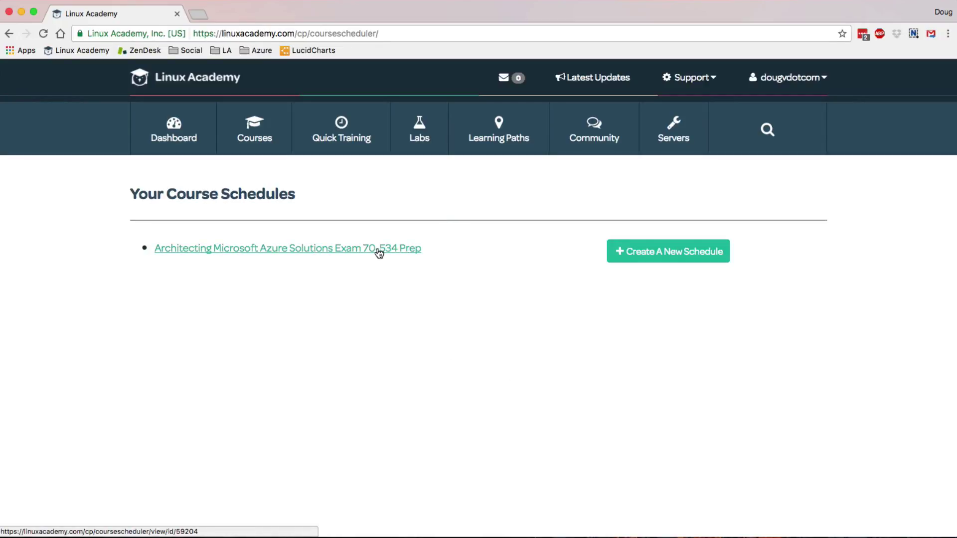
{"action": "left_click", "coordinate": [378, 248]}
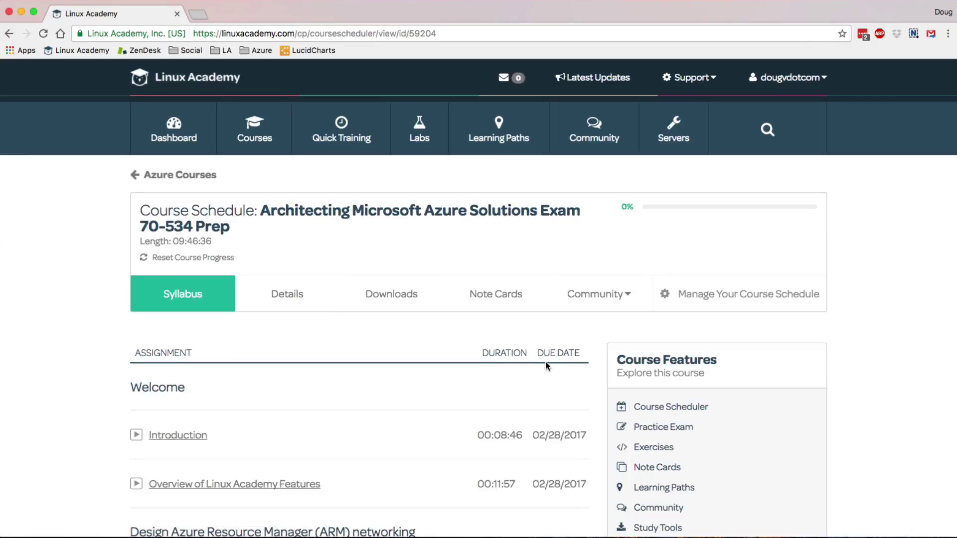
- Look over the Azure 70-534 Prep syllabus and bring up its Community menu
{"action": "scroll", "coordinate": [545, 365], "scroll_direction": "down", "scroll_amount": 7}
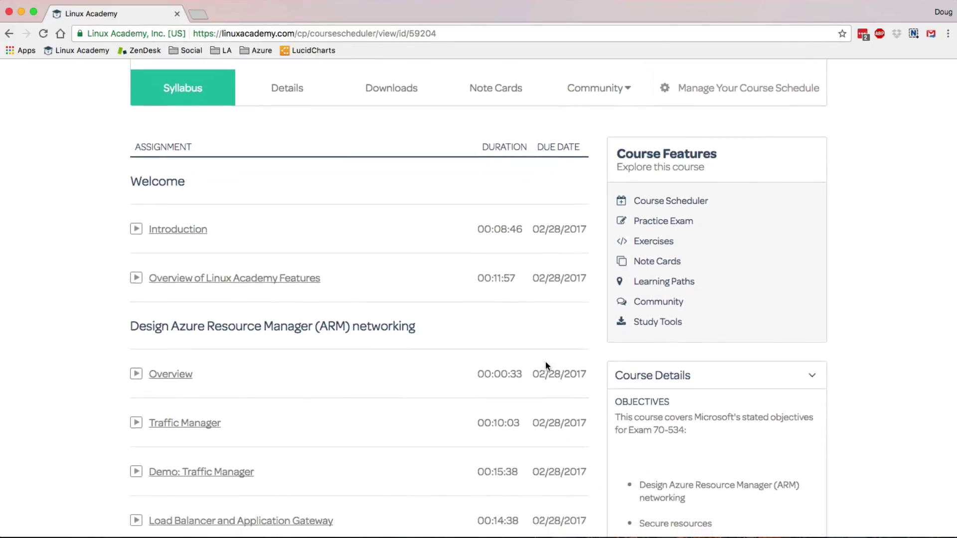
{"action": "scroll", "coordinate": [545, 361], "scroll_direction": "down", "scroll_amount": 5}
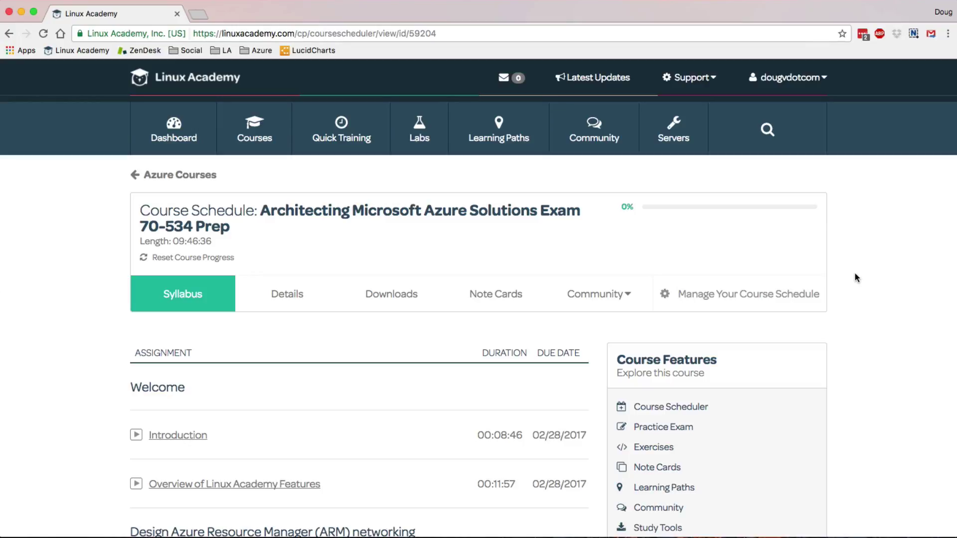
{"action": "left_click", "coordinate": [621, 301]}
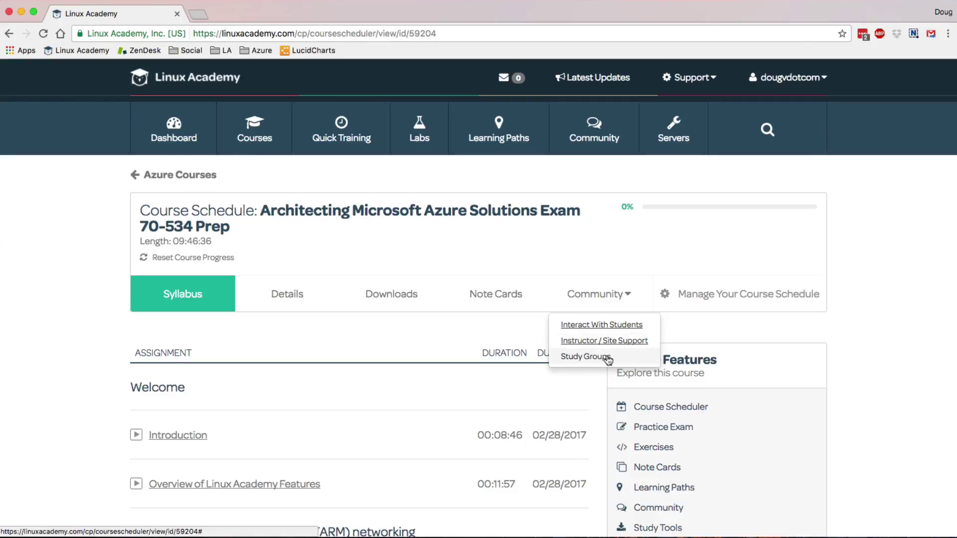
- Start a new study group for the course named 'Exam 60-534 Exam'
{"action": "left_click", "coordinate": [607, 357]}
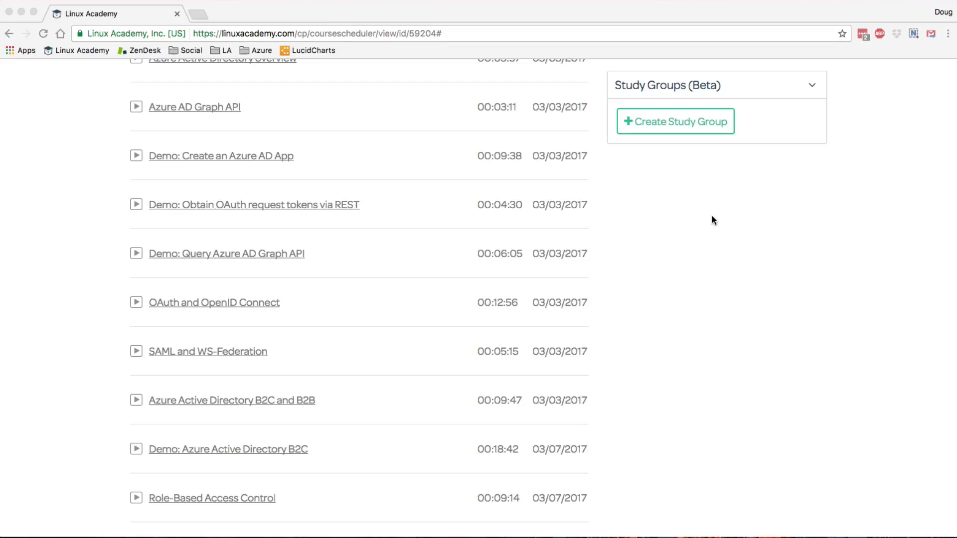
{"action": "left_click", "coordinate": [703, 127]}
{"action": "left_click", "coordinate": [704, 130]}
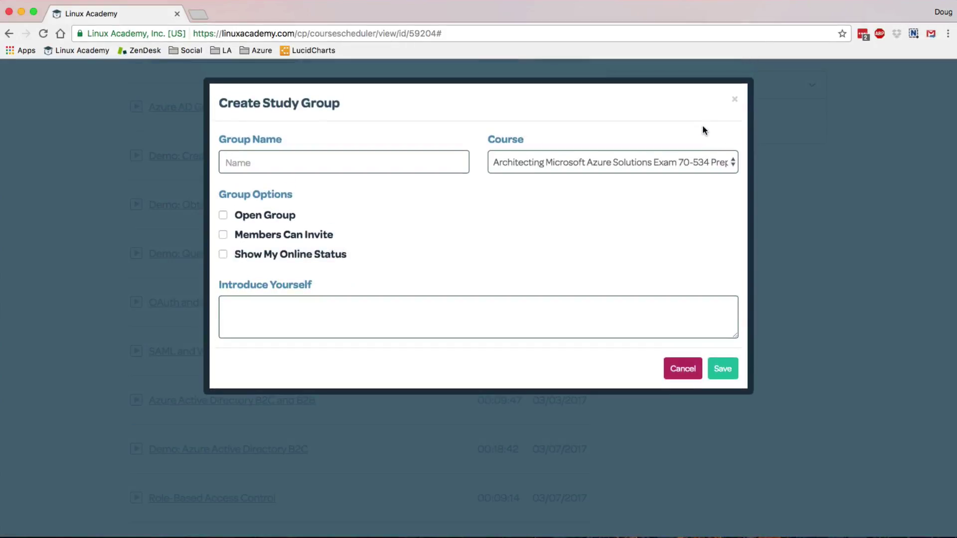
{"action": "left_click", "coordinate": [422, 162]}
{"action": "type", "text": "Exa"}
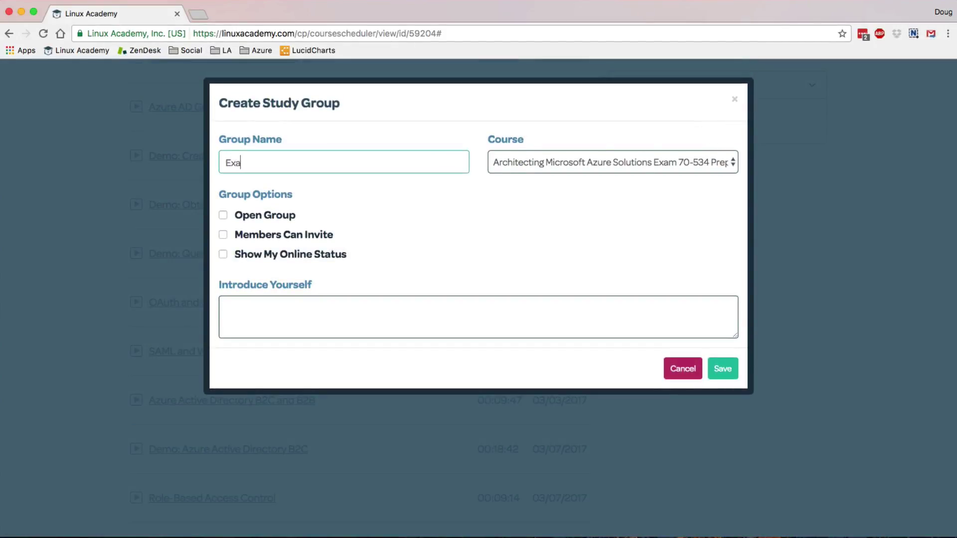
{"action": "type", "text": "m 60-534 Exam"}
- Make the group open to anyone and let members invite others
{"action": "left_click", "coordinate": [289, 222]}
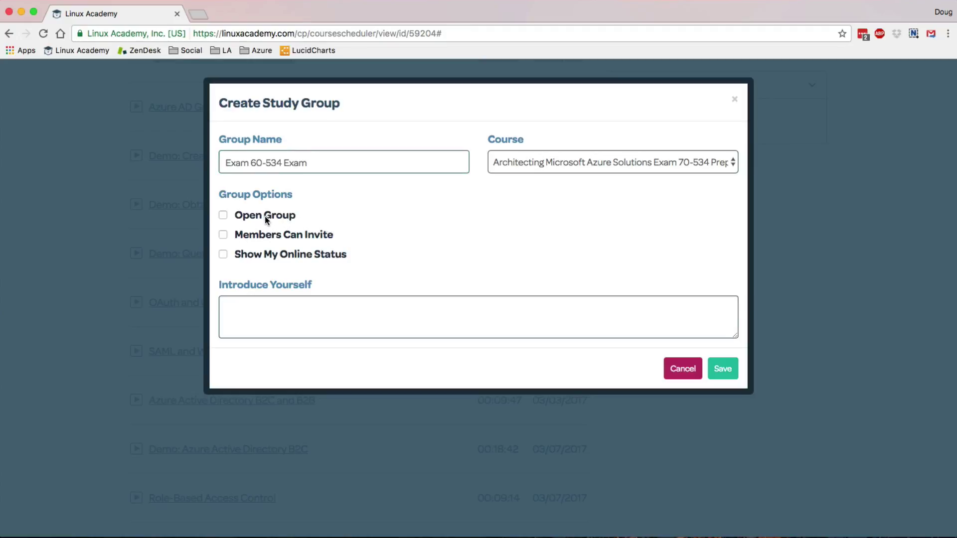
{"action": "left_click", "coordinate": [222, 215]}
{"action": "left_click", "coordinate": [223, 235]}
{"action": "left_click", "coordinate": [222, 216]}
- Add the introduction 'Welcome to this study group!' and save the group
{"action": "left_click", "coordinate": [273, 302]}
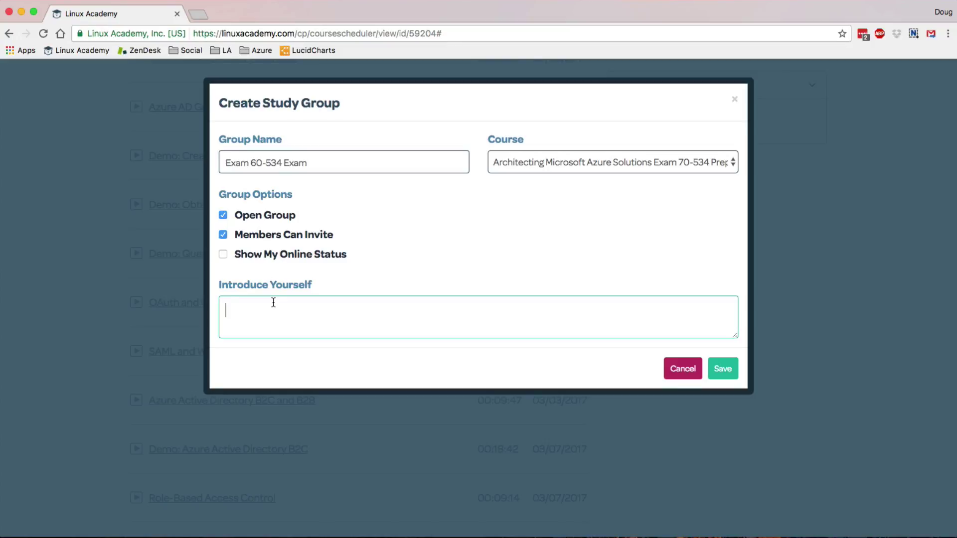
{"action": "type", "text": "Welcome to this study group!"}
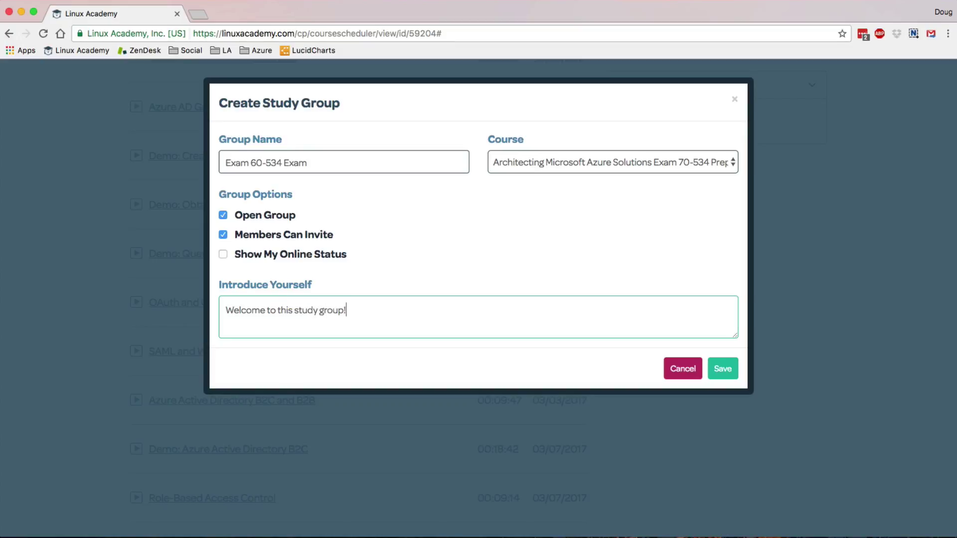
{"action": "left_click", "coordinate": [734, 369]}
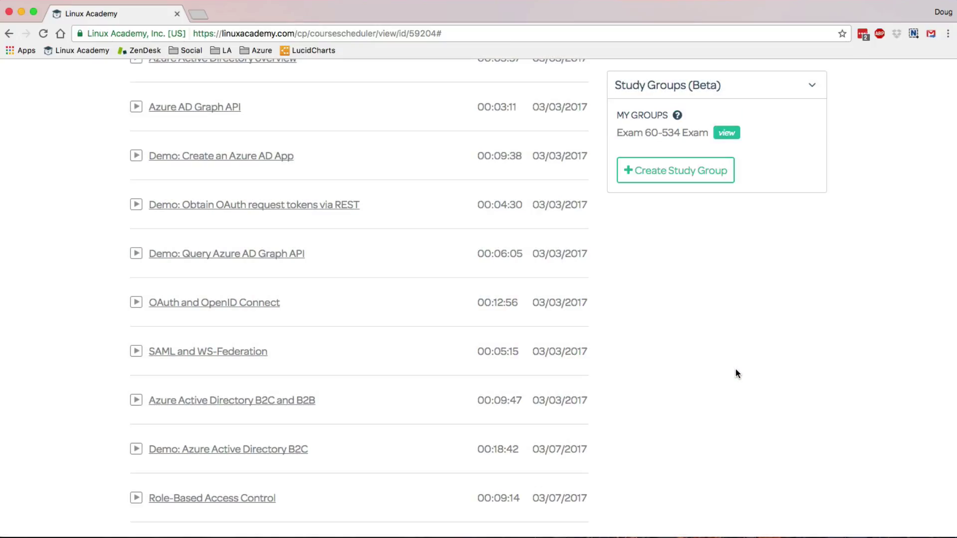
- Open the Exam 60-534 Exam group, read its welcome conversation, then go to Manage Members
{"action": "left_click", "coordinate": [727, 133]}
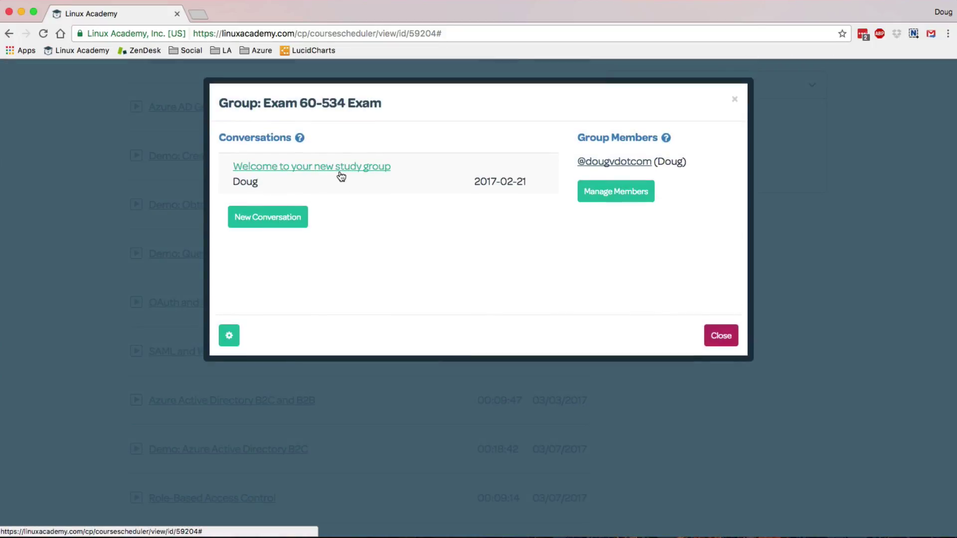
{"action": "left_click", "coordinate": [341, 170]}
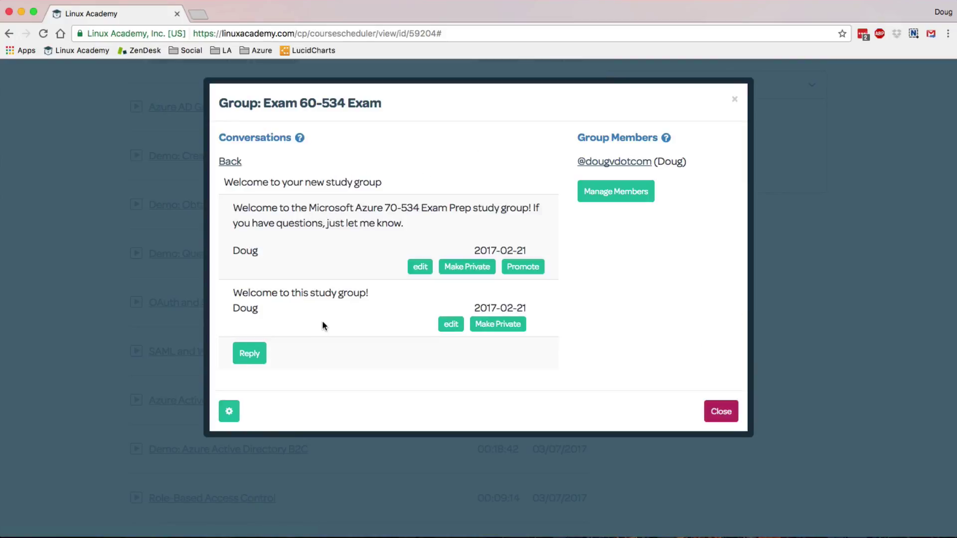
{"action": "left_click", "coordinate": [604, 194]}
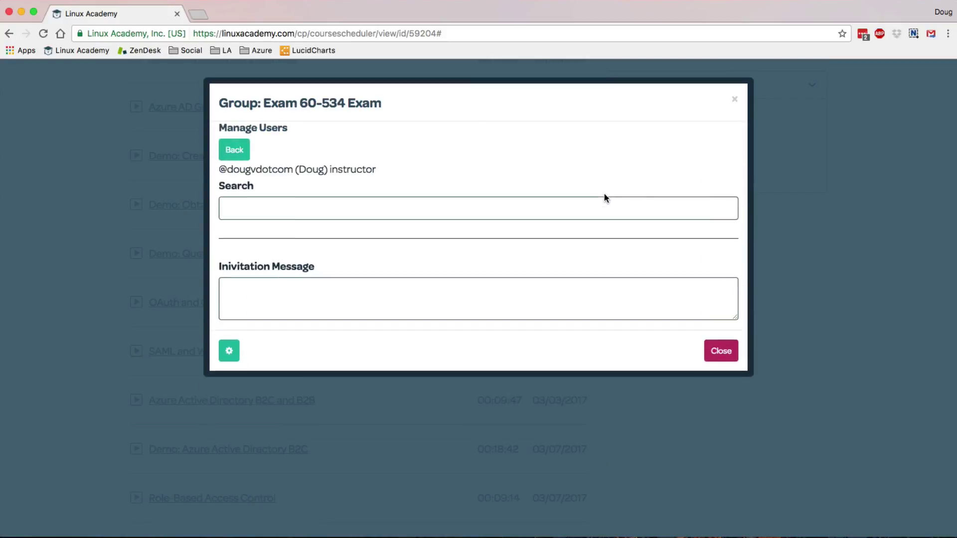
- Search for a user by full name and invite them to the group
{"action": "left_click", "coordinate": [397, 198]}
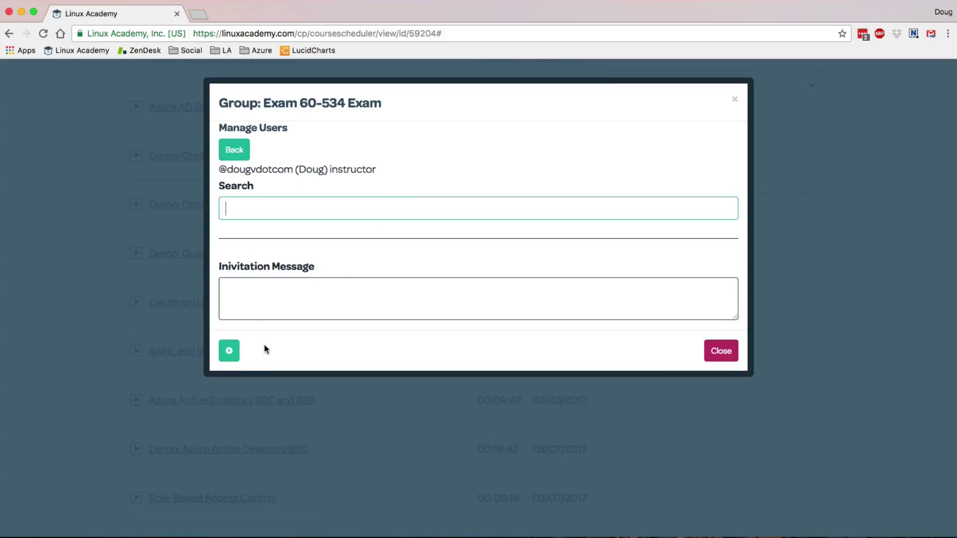
{"action": "left_click", "coordinate": [278, 312]}
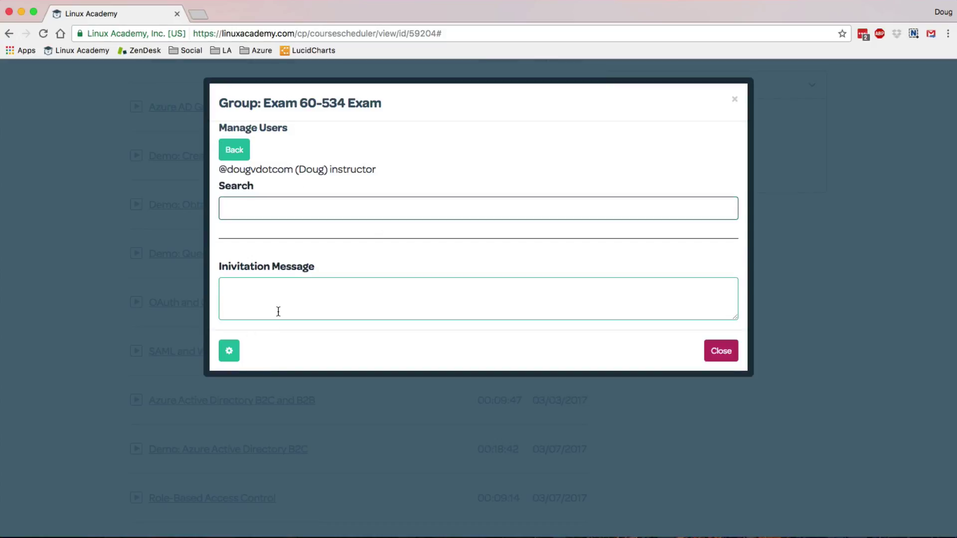
{"action": "left_click", "coordinate": [291, 215]}
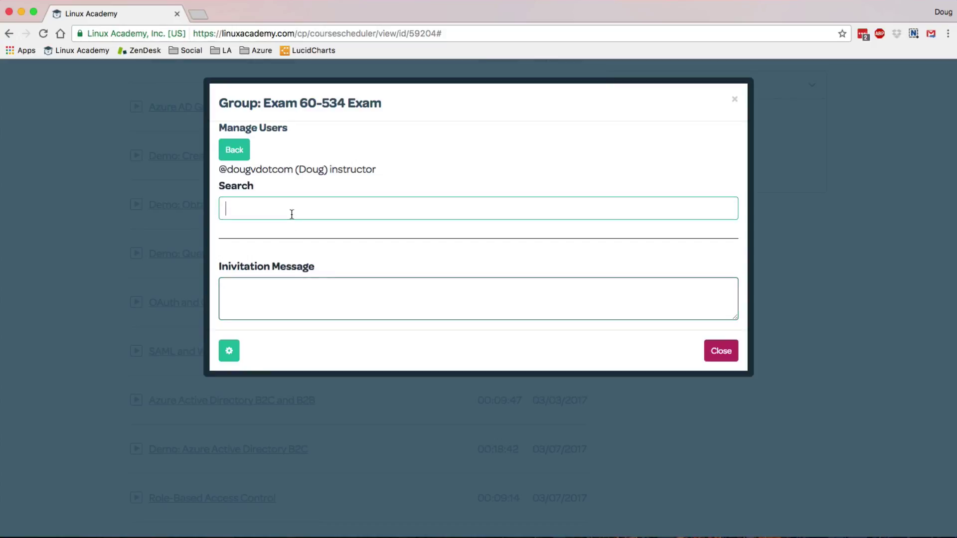
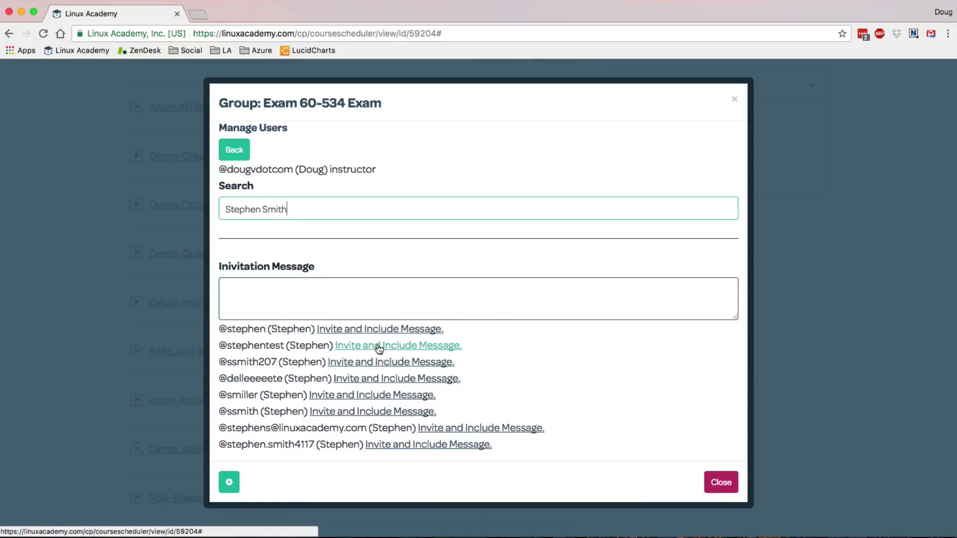
{"action": "left_click", "coordinate": [383, 330]}
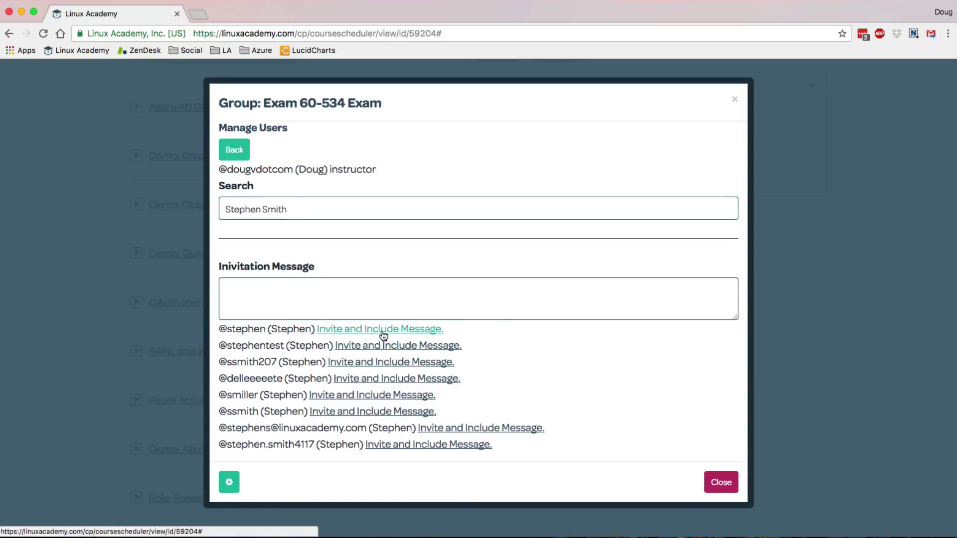
- Add the invitation message 'Please join my study group!' and close the group window
{"action": "left_click", "coordinate": [383, 323]}
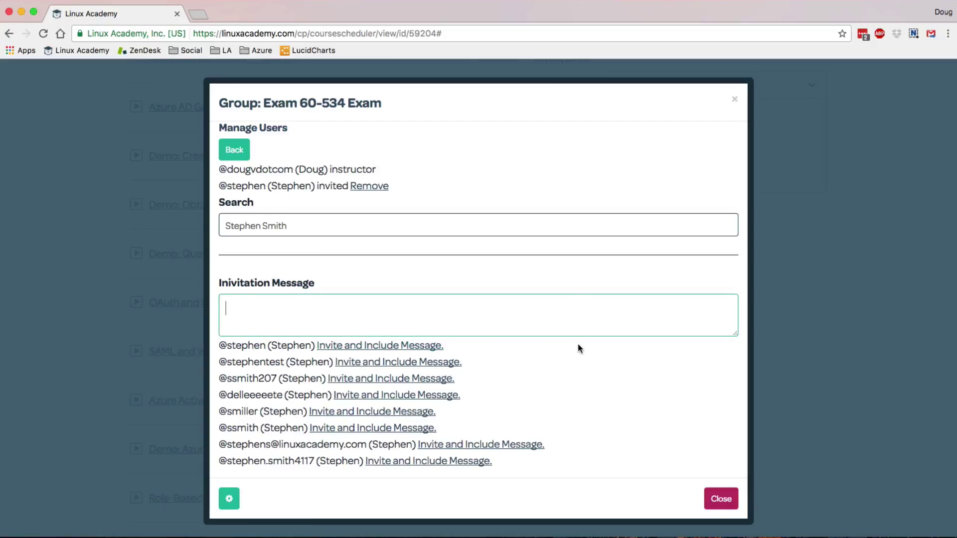
{"action": "type", "text": "Please join my st"}
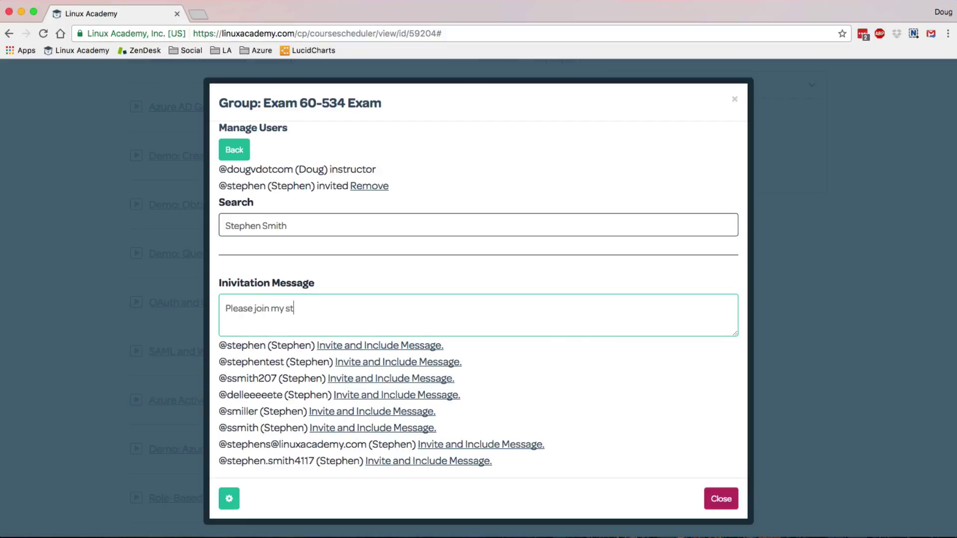
{"action": "type", "text": "udy group!"}
{"action": "left_click", "coordinate": [724, 500]}
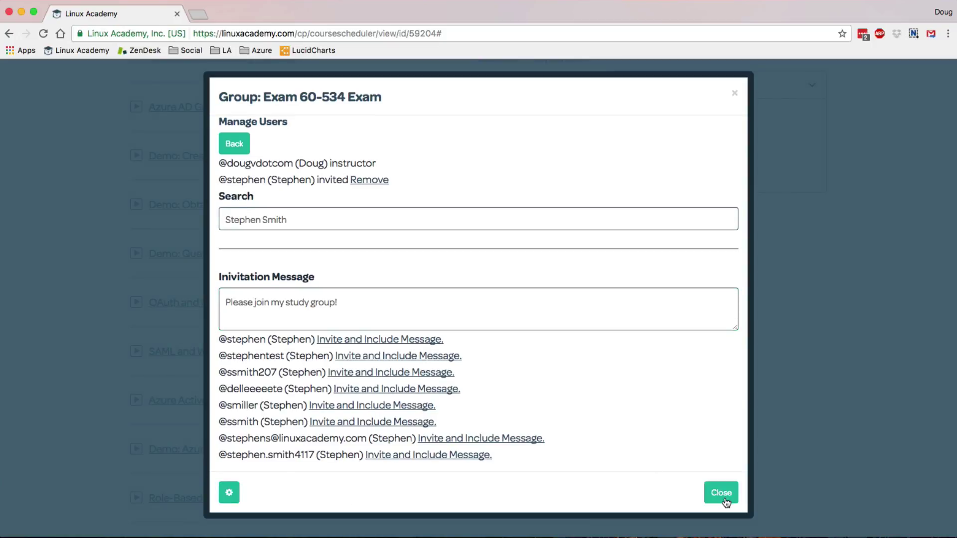
{"action": "left_click", "coordinate": [725, 501]}
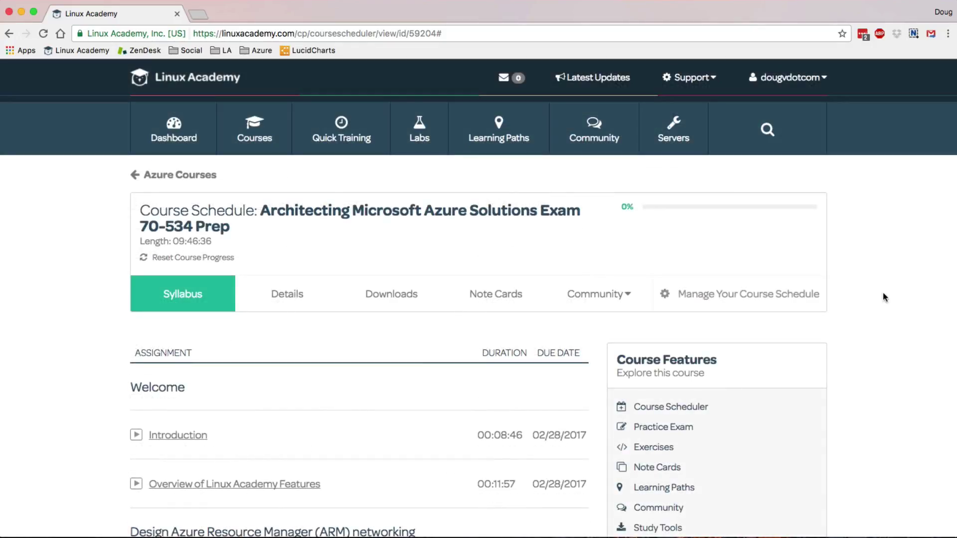
- Go to Interact With Students from the course's Community menu
{"action": "left_click", "coordinate": [614, 298]}
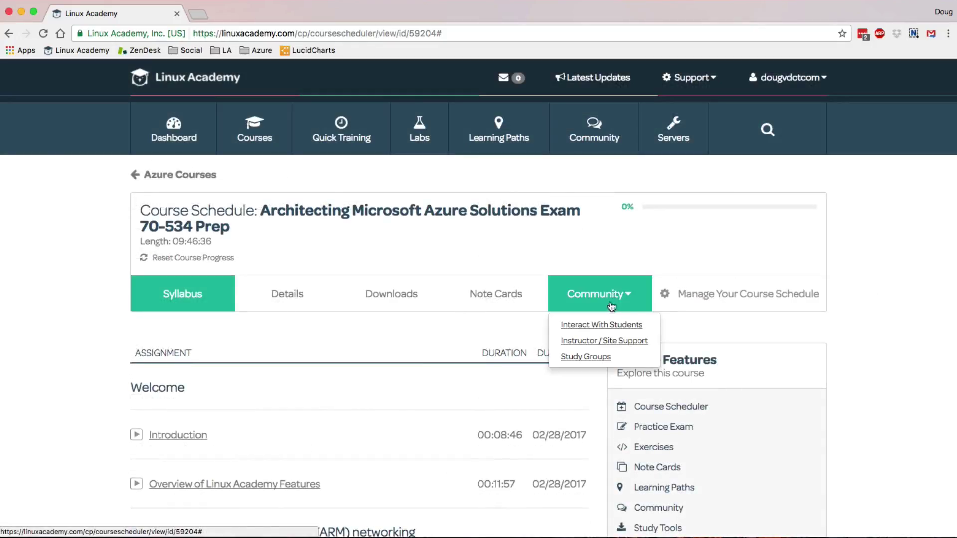
{"action": "left_click", "coordinate": [608, 327]}
{"action": "scroll", "coordinate": [609, 332], "scroll_direction": "down", "scroll_amount": 5}
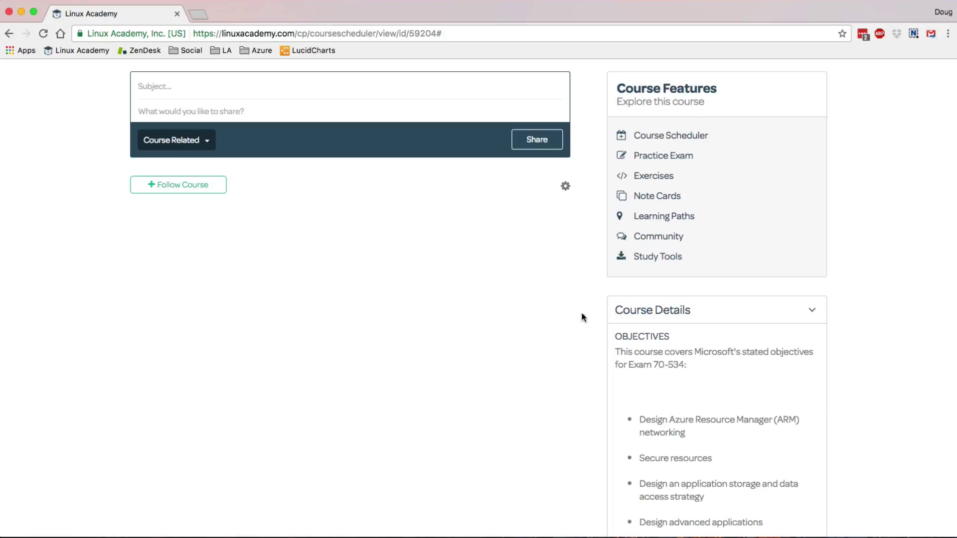
- Write a post titled 'When do you use CDNs?' asking whether CDNs suit every website
{"action": "left_click", "coordinate": [391, 90]}
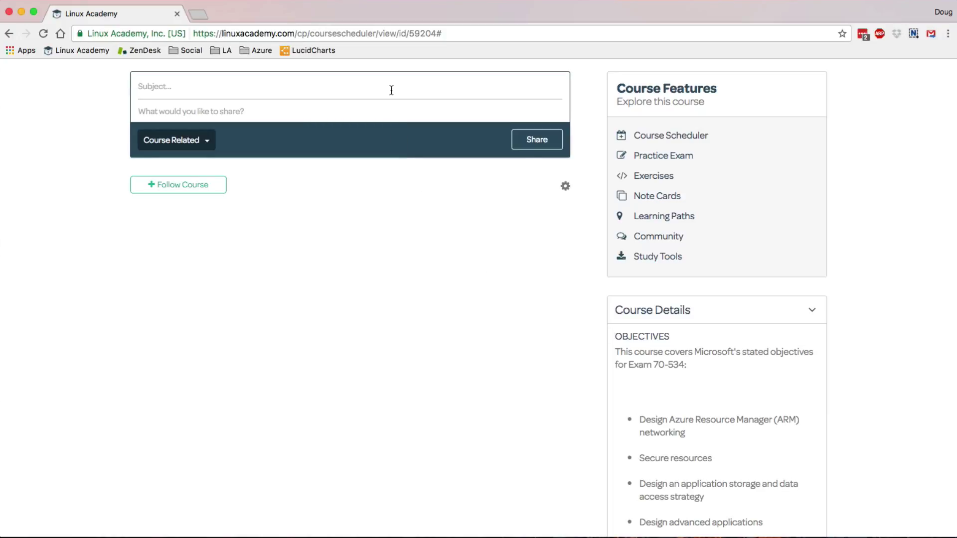
{"action": "type", "text": "When do you use CDNs?"}
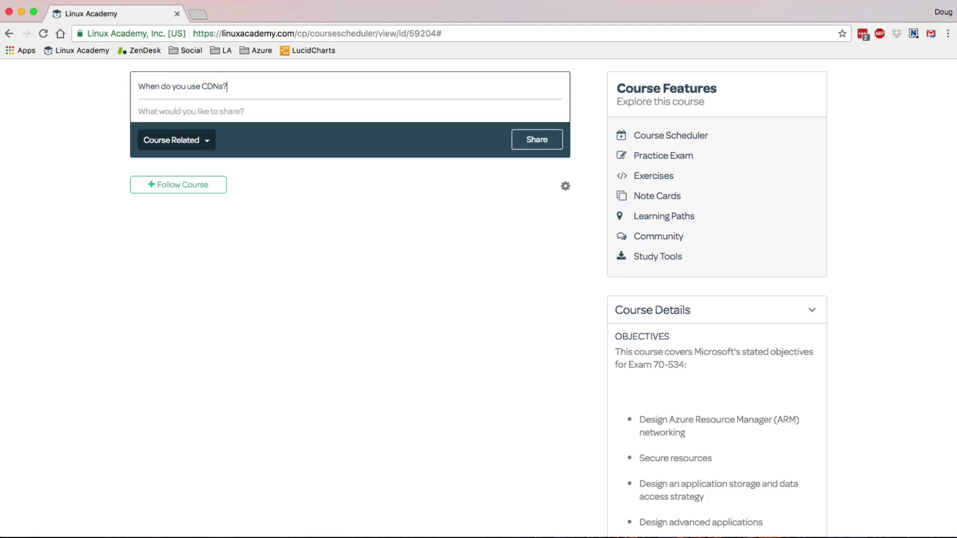
{"action": "left_click", "coordinate": [333, 105]}
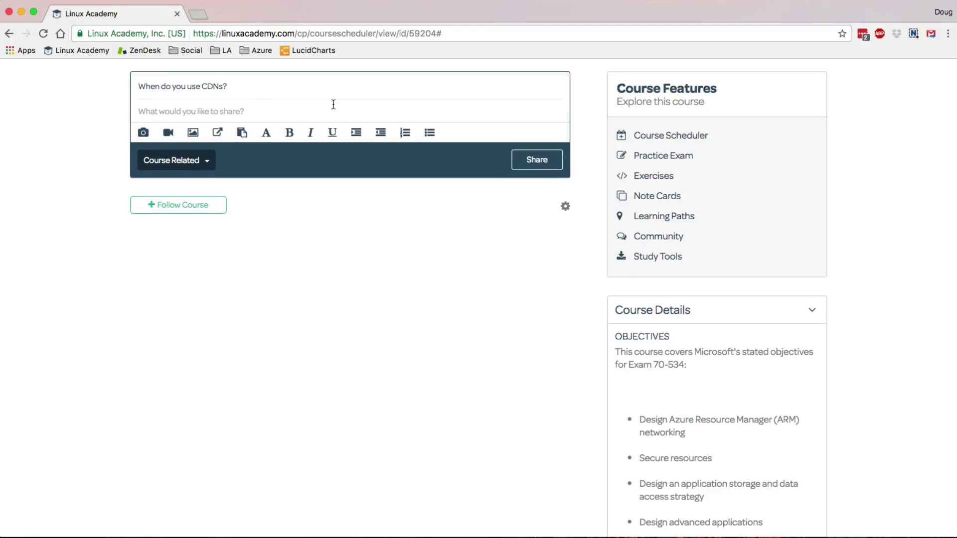
{"action": "type", "text": "I'm confus"}
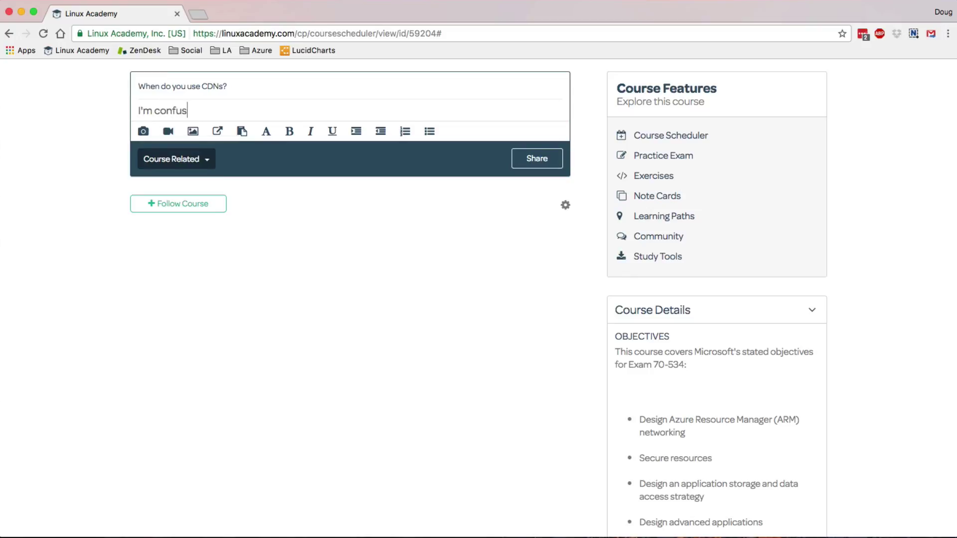
{"action": "type", "text": "ed by when a CDN ma"}
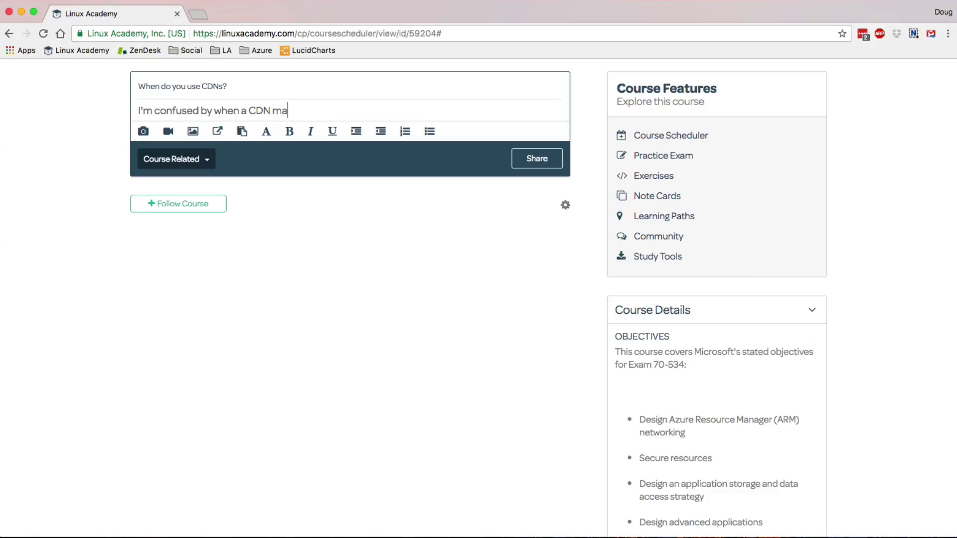
{"action": "type", "text": "ke sense. Should I a"}
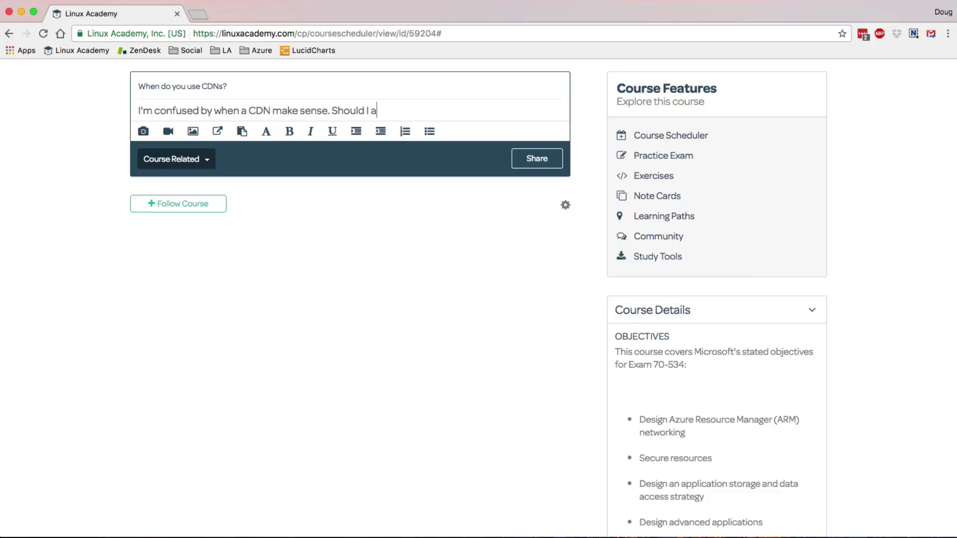
{"action": "key", "text": "BackSpace"}
{"action": "type", "text": "use them for every w"}
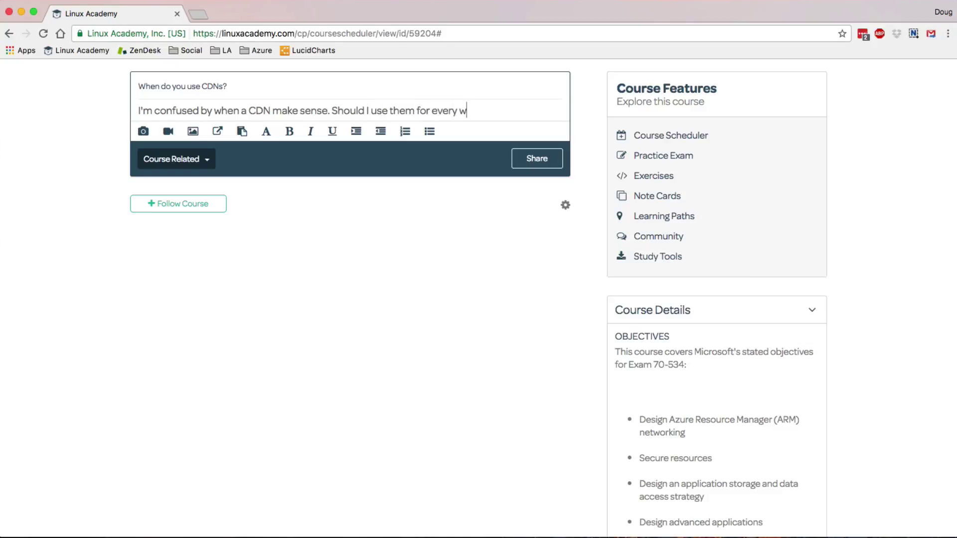
{"action": "type", "text": "ebsite or just some? and "}
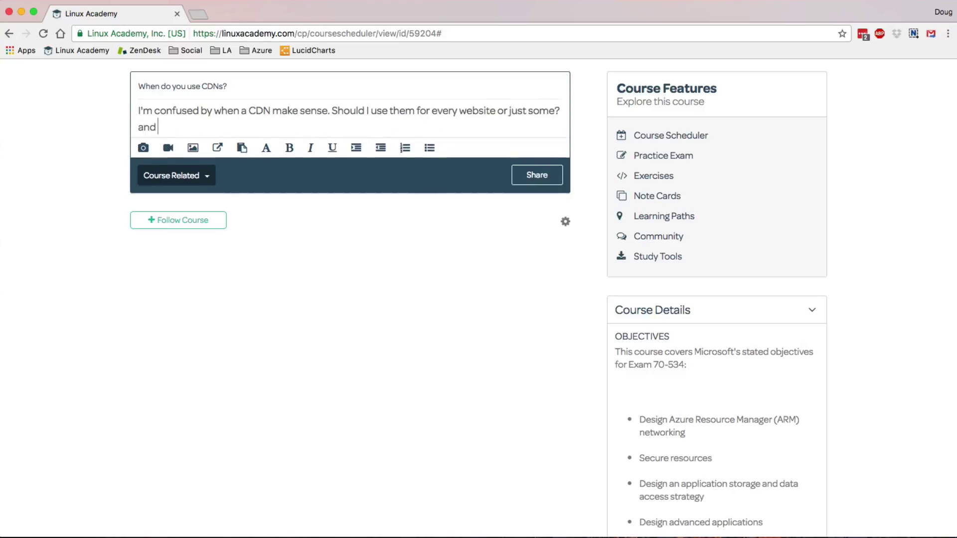
{"action": "type", "text": "when?"}
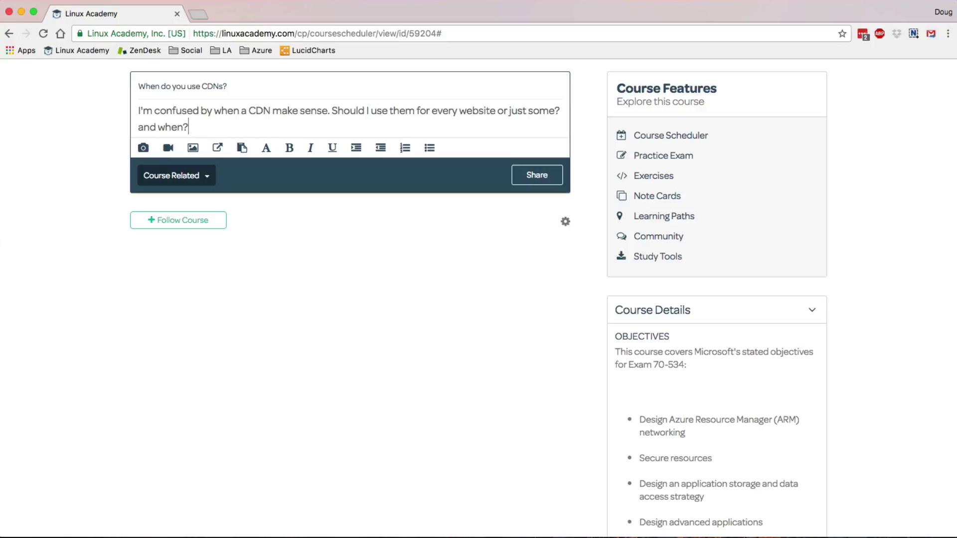
- Keep the post in the Course Related category and share it
{"action": "left_click", "coordinate": [183, 179]}
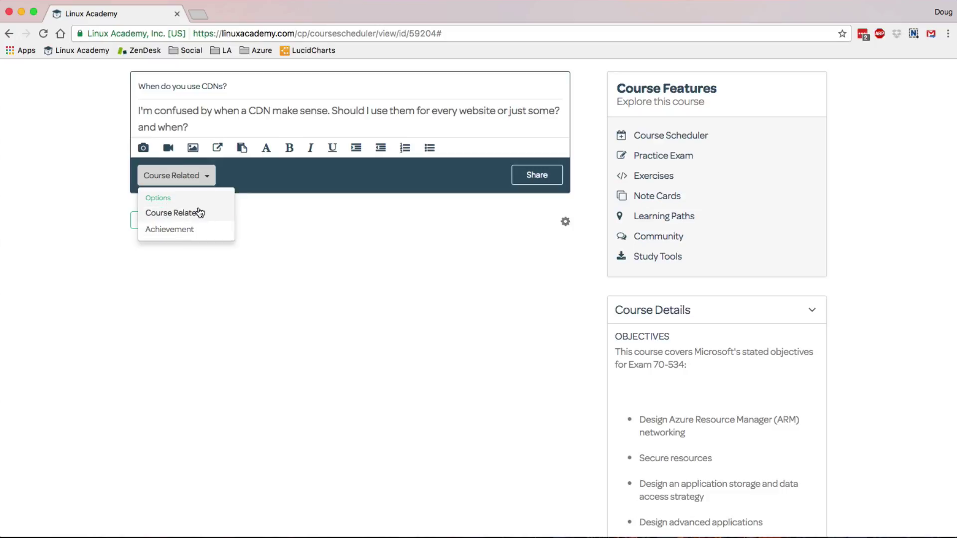
{"action": "left_click", "coordinate": [198, 213]}
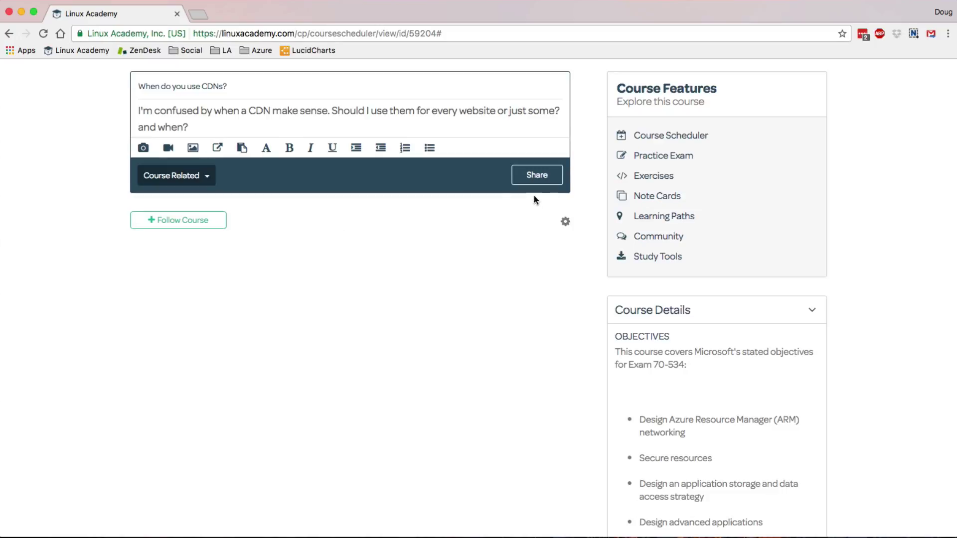
{"action": "left_click", "coordinate": [545, 175]}
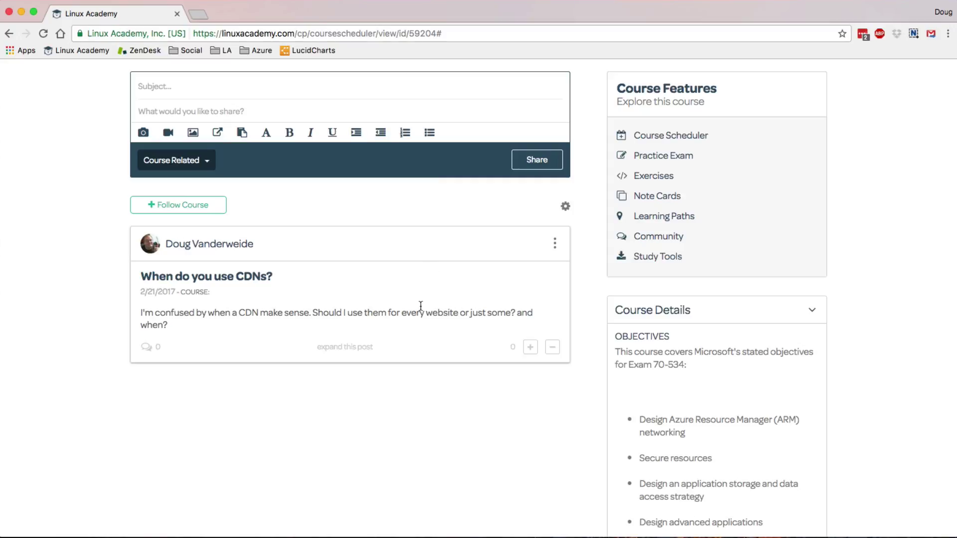
- Open the main Community Home feed
{"action": "scroll", "coordinate": [504, 196], "scroll_direction": "up", "scroll_amount": 5}
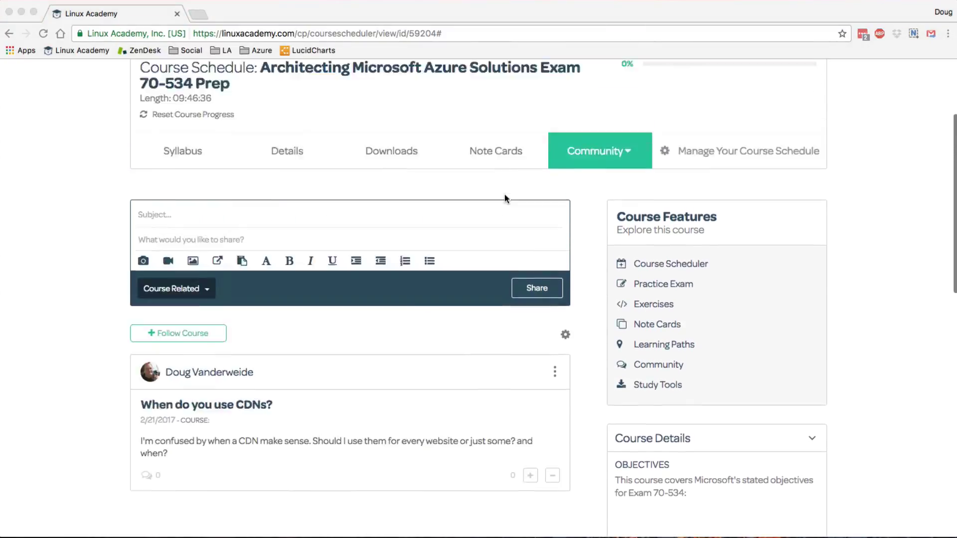
{"action": "scroll", "coordinate": [504, 198], "scroll_direction": "up", "scroll_amount": 5}
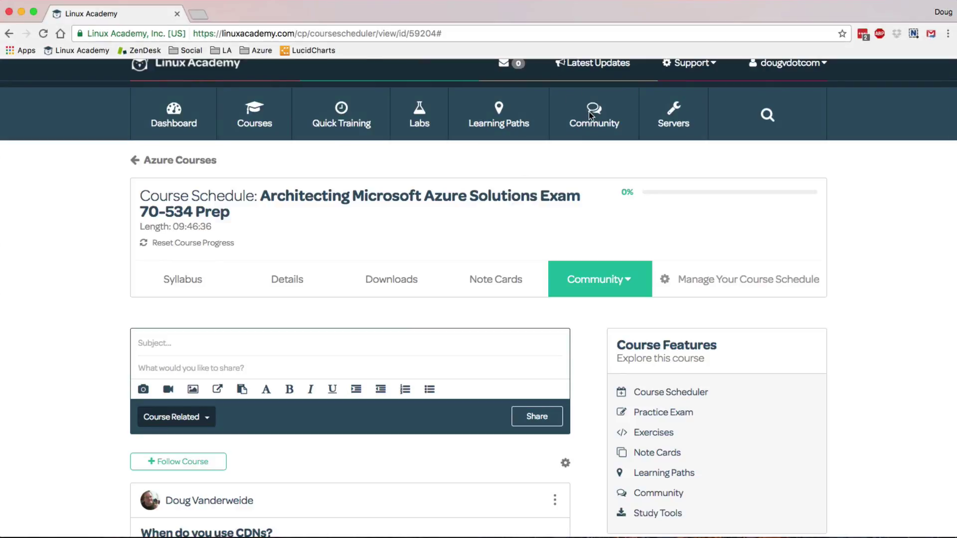
{"action": "mouse_move", "coordinate": [590, 115]}
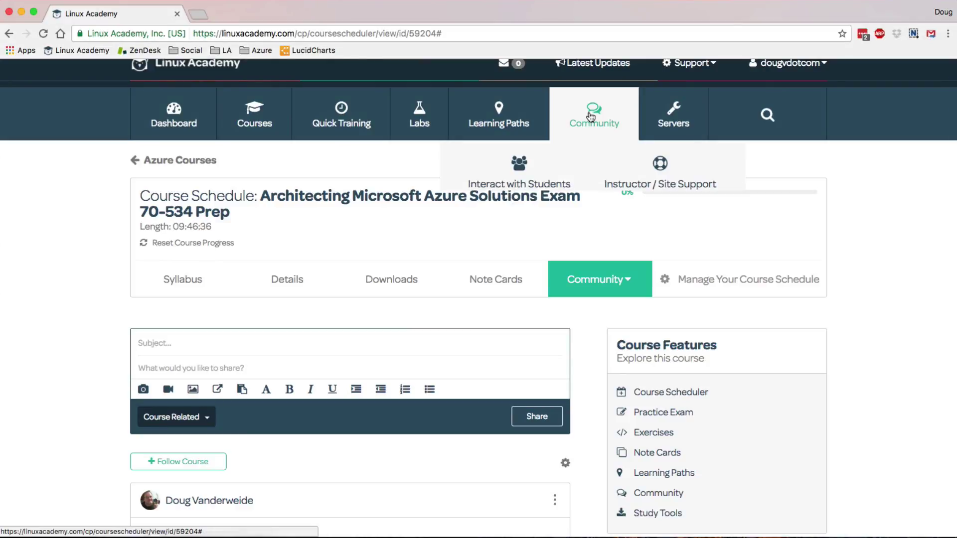
{"action": "left_click", "coordinate": [539, 185]}
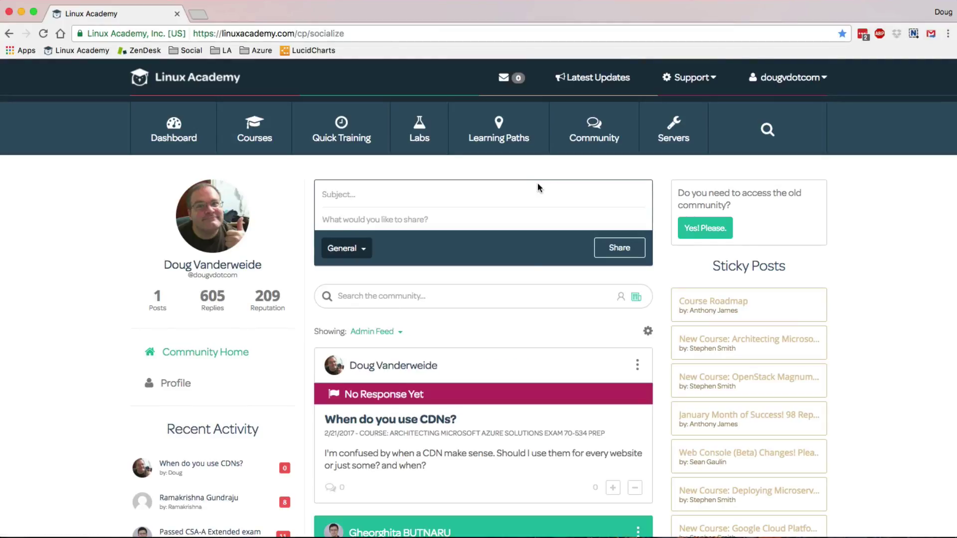
- Scroll through the feed and back to the top with Sticky Posts in view
{"action": "scroll", "coordinate": [518, 294], "scroll_direction": "down", "scroll_amount": 5}
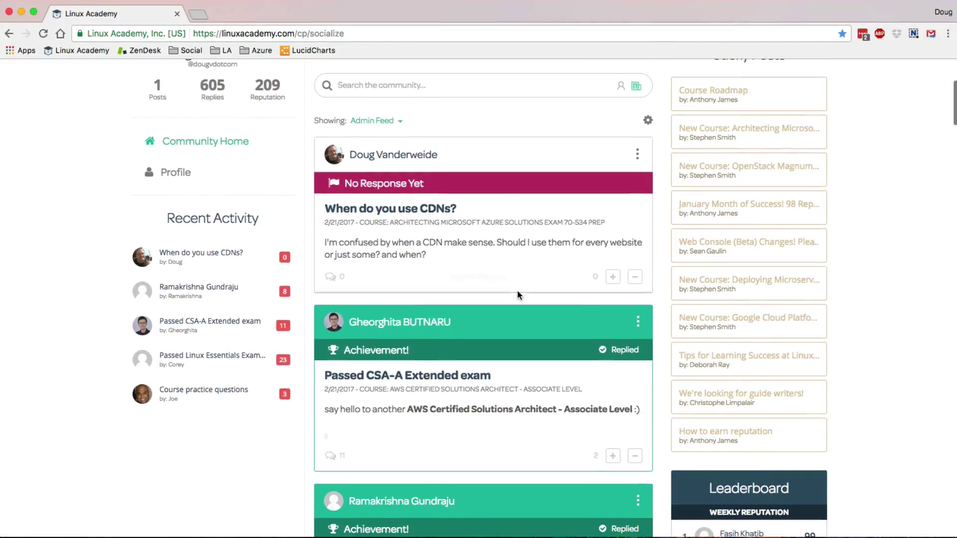
{"action": "scroll", "coordinate": [516, 289], "scroll_direction": "down", "scroll_amount": 1}
{"action": "scroll", "coordinate": [516, 289], "scroll_direction": "up", "scroll_amount": 2}
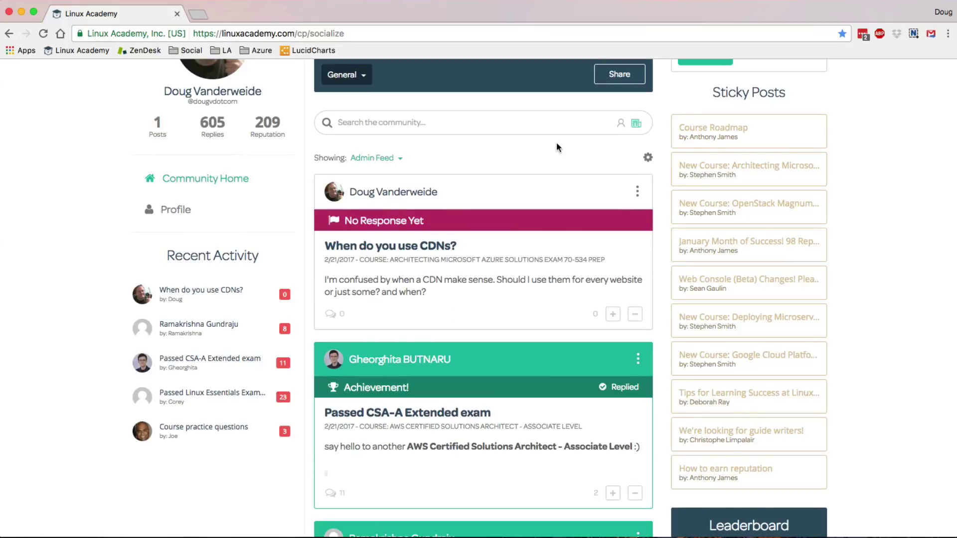
{"action": "scroll", "coordinate": [556, 142], "scroll_direction": "down", "scroll_amount": 5}
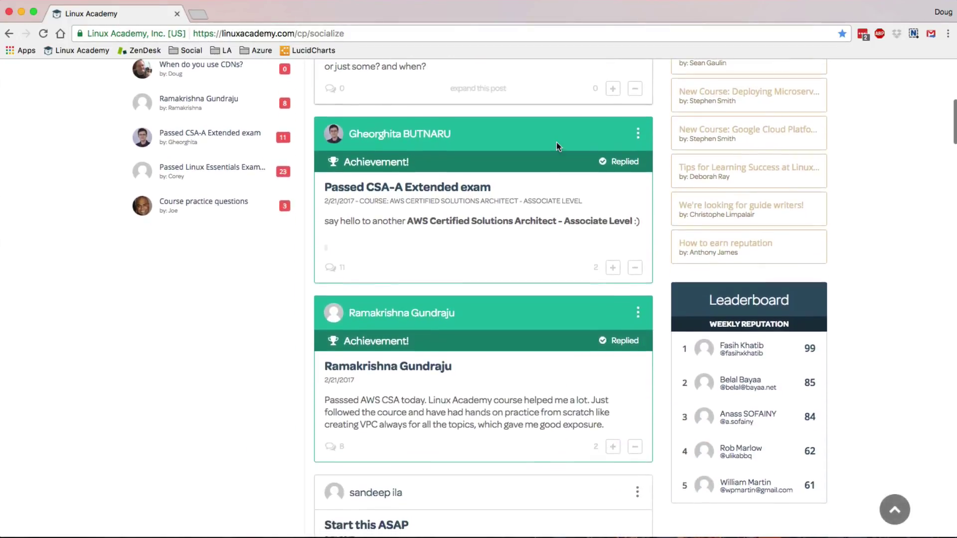
{"action": "scroll", "coordinate": [556, 142], "scroll_direction": "down", "scroll_amount": 9}
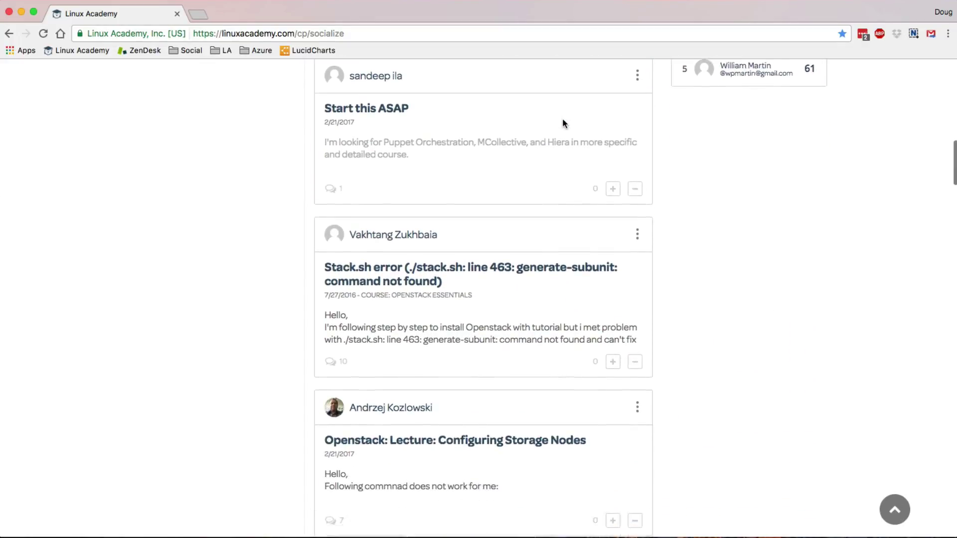
{"action": "scroll", "coordinate": [562, 121], "scroll_direction": "down", "scroll_amount": 3}
{"action": "scroll", "coordinate": [563, 118], "scroll_direction": "down", "scroll_amount": 2}
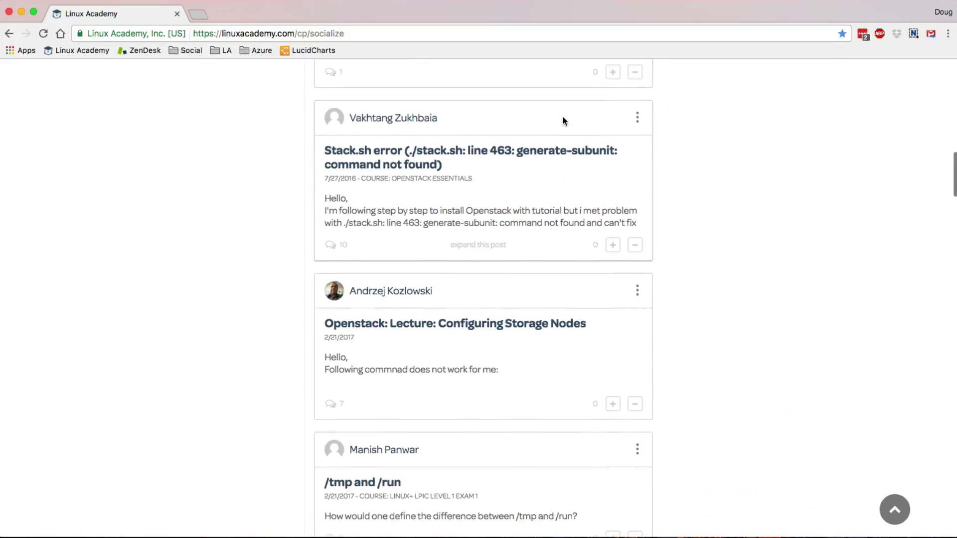
{"action": "scroll", "coordinate": [562, 121], "scroll_direction": "up", "scroll_amount": 2}
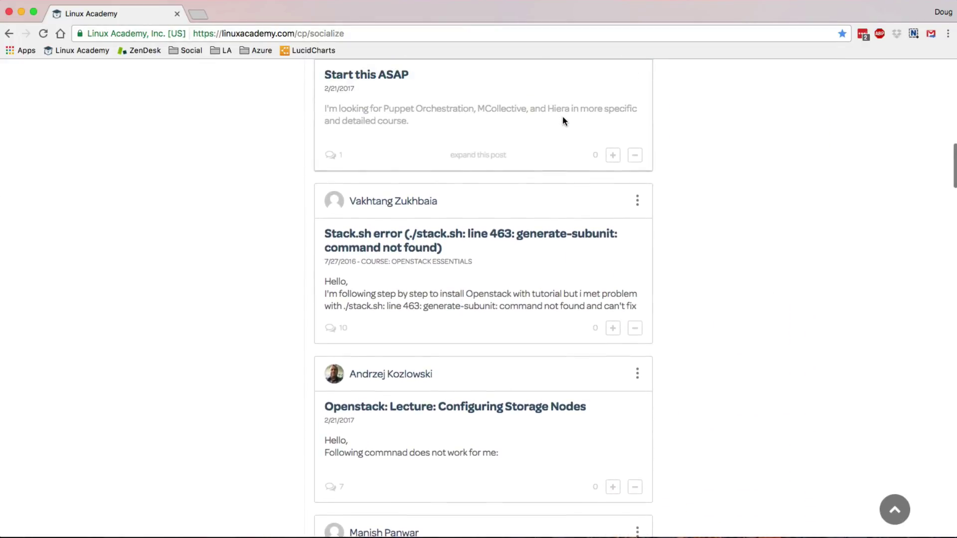
{"action": "scroll", "coordinate": [563, 122], "scroll_direction": "up", "scroll_amount": 4}
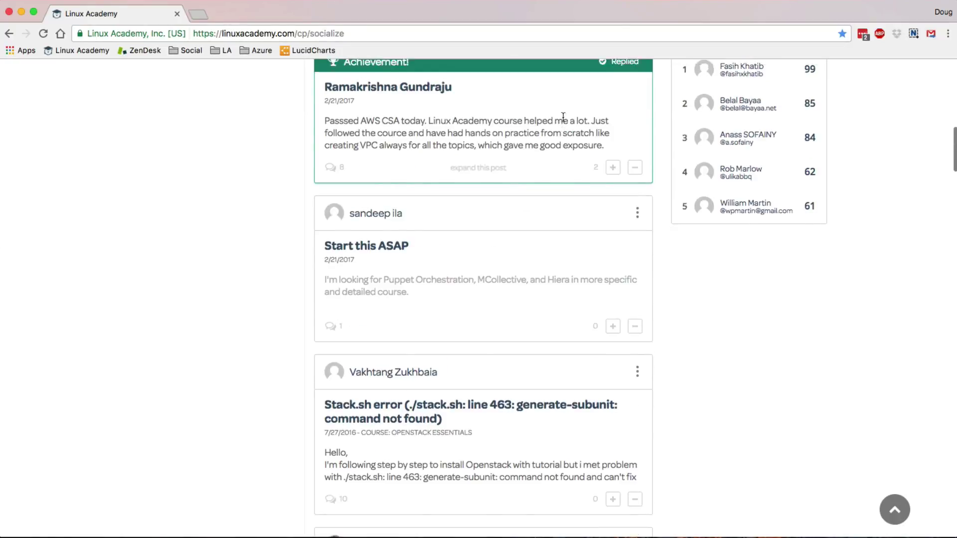
{"action": "scroll", "coordinate": [563, 117], "scroll_direction": "up", "scroll_amount": 5}
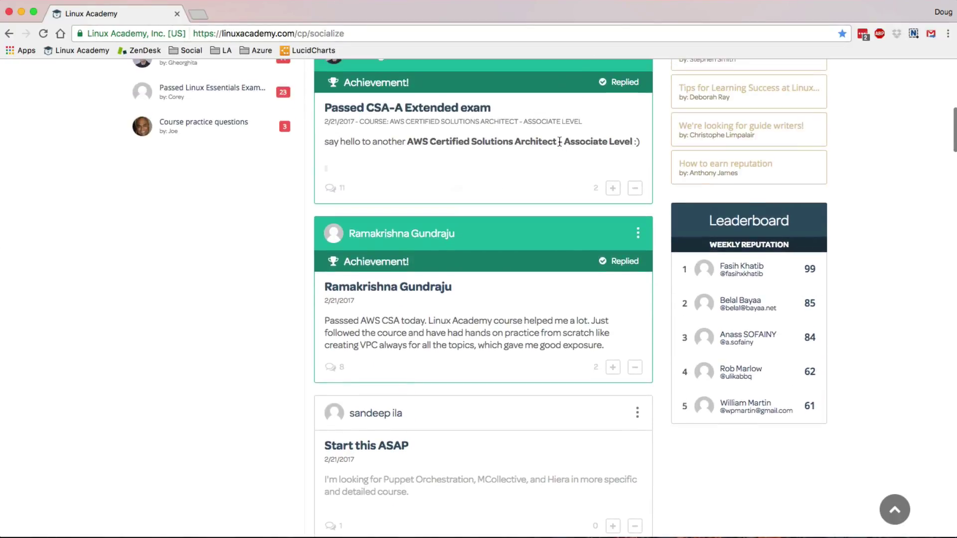
{"action": "scroll", "coordinate": [559, 142], "scroll_direction": "up", "scroll_amount": 1}
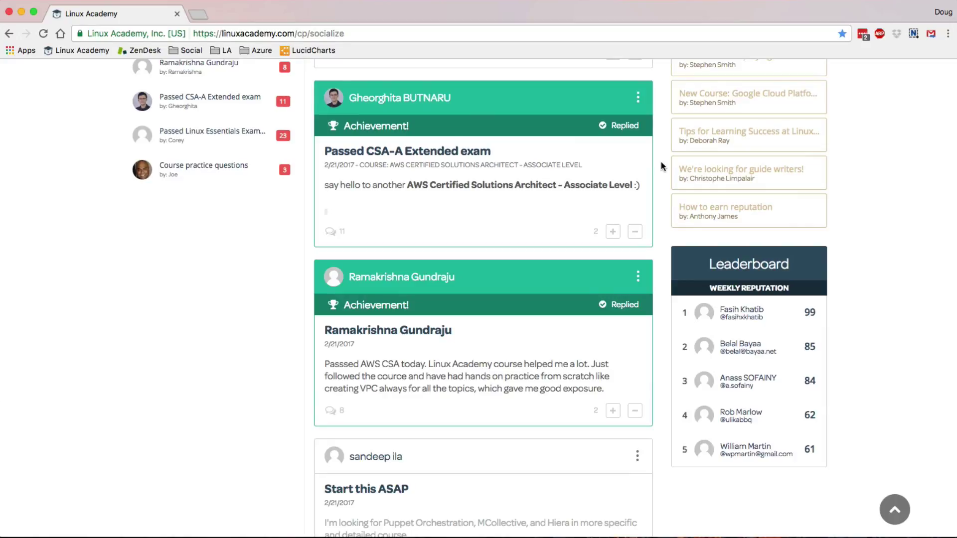
{"action": "scroll", "coordinate": [662, 166], "scroll_direction": "down", "scroll_amount": 8}
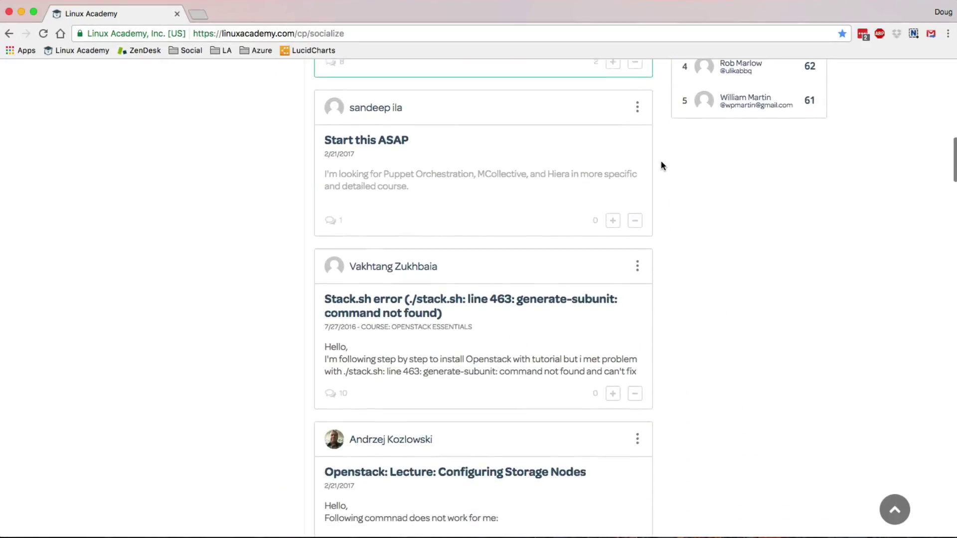
{"action": "scroll", "coordinate": [661, 162], "scroll_direction": "down", "scroll_amount": 3}
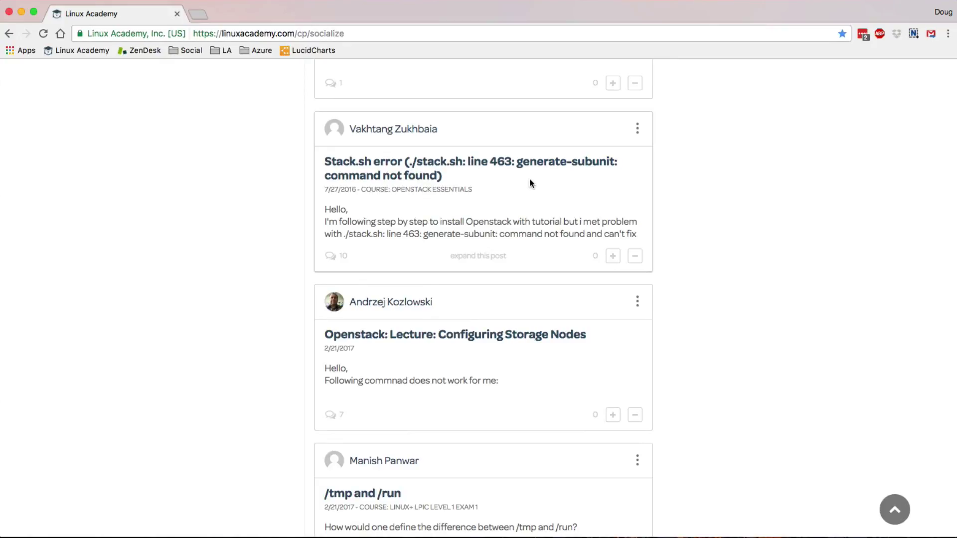
{"action": "scroll", "coordinate": [702, 325], "scroll_direction": "down", "scroll_amount": 3}
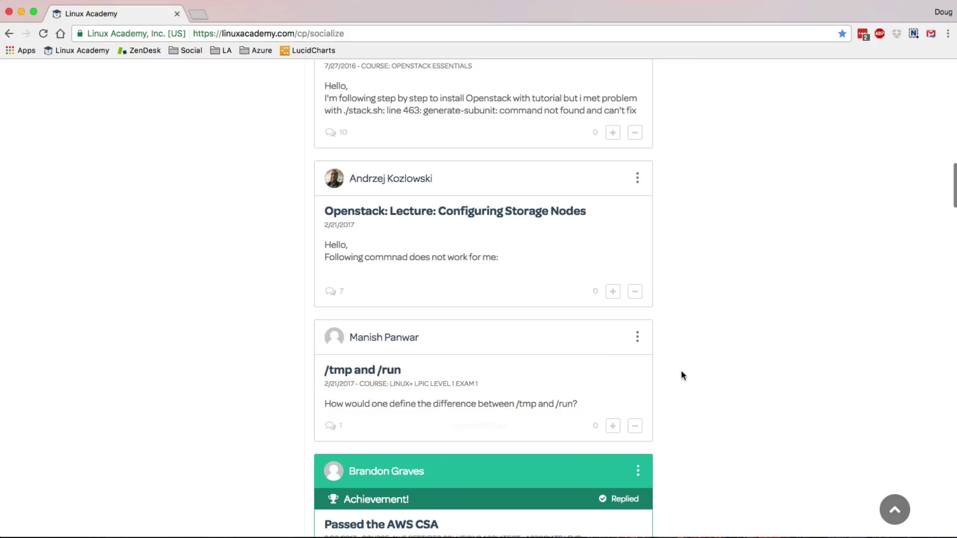
{"action": "scroll", "coordinate": [682, 374], "scroll_direction": "up", "scroll_amount": 2}
{"action": "scroll", "coordinate": [683, 375], "scroll_direction": "up", "scroll_amount": 7}
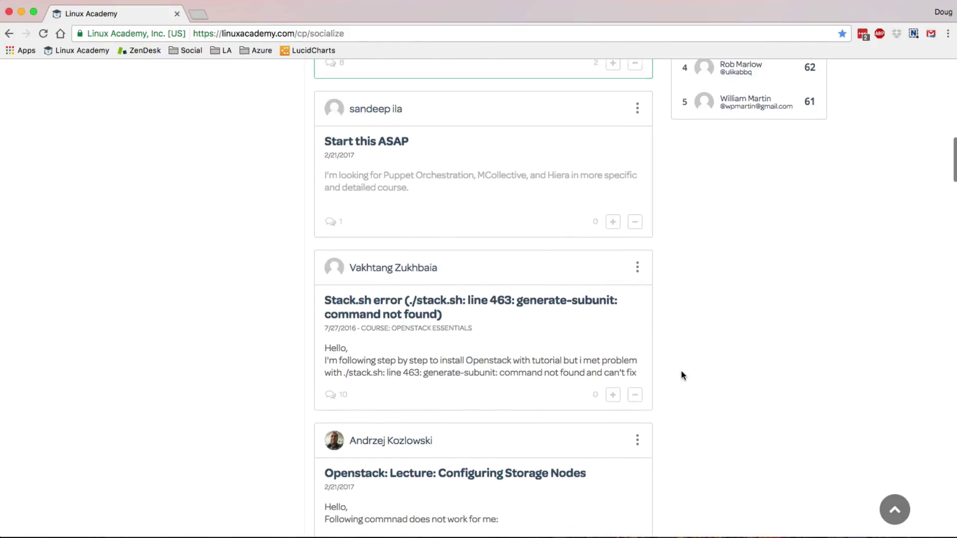
{"action": "scroll", "coordinate": [682, 375], "scroll_direction": "up", "scroll_amount": 7}
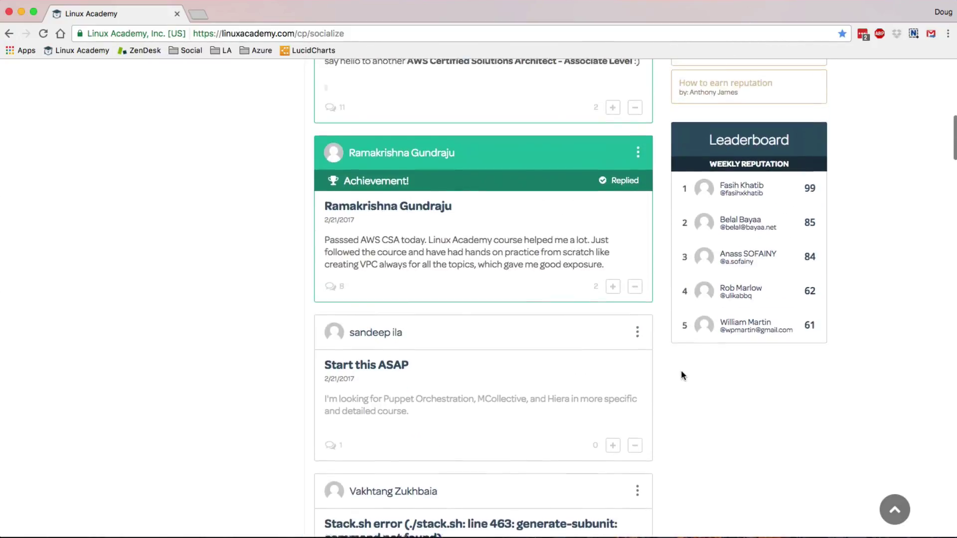
{"action": "scroll", "coordinate": [682, 375], "scroll_direction": "up", "scroll_amount": 8}
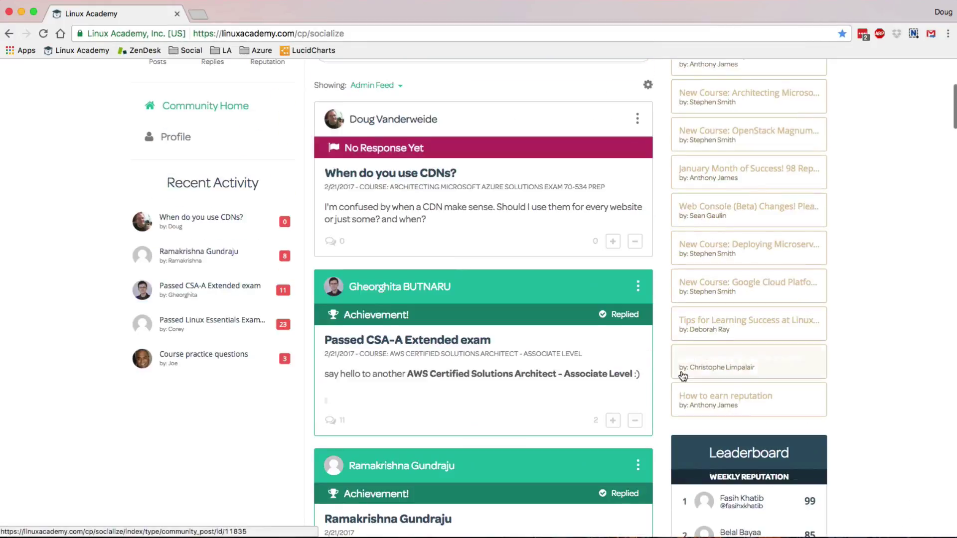
{"action": "scroll", "coordinate": [683, 375], "scroll_direction": "up", "scroll_amount": 4}
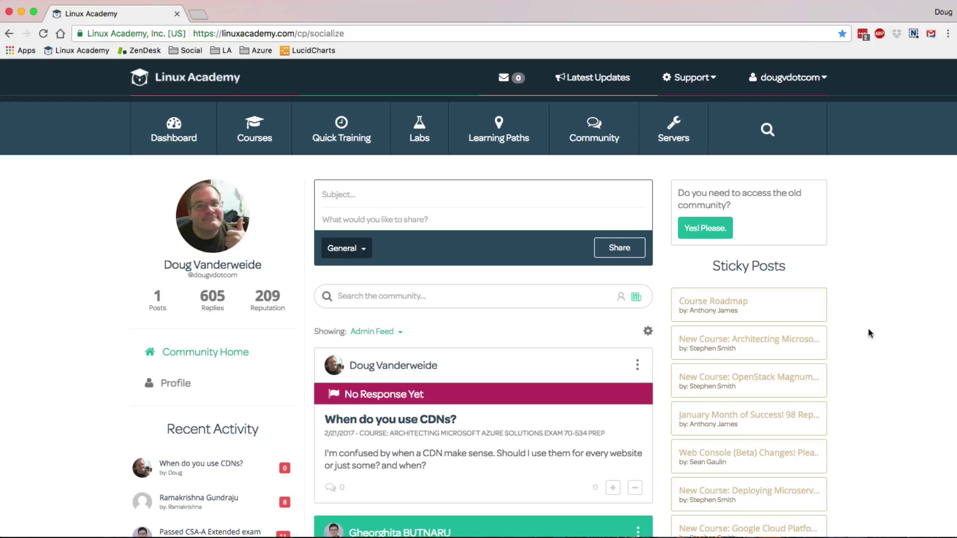
{"action": "scroll", "coordinate": [868, 329], "scroll_direction": "down", "scroll_amount": 3}
{"action": "scroll", "coordinate": [868, 328], "scroll_direction": "down", "scroll_amount": 4}
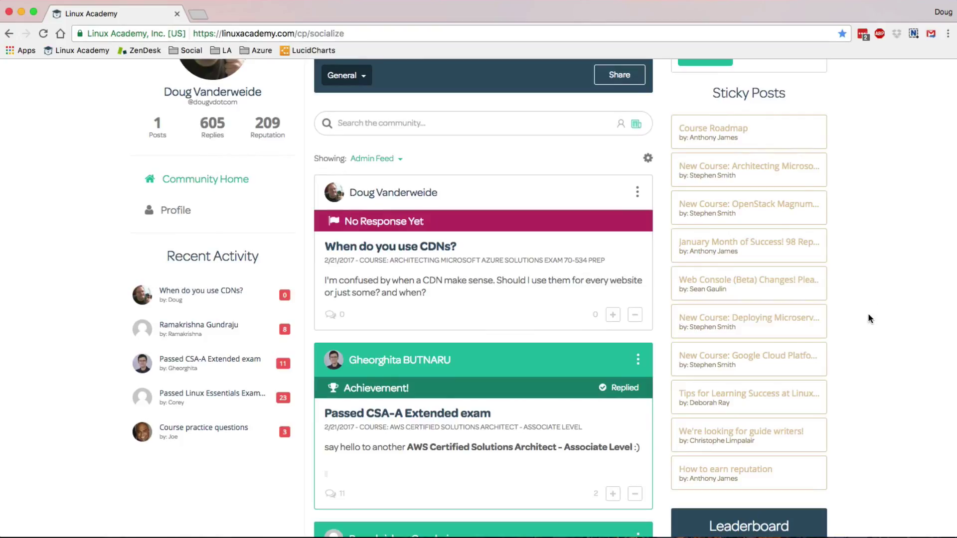
- Read the Course Roadmap and Azure 70-534 announcement sticky posts, then open the course schedule
{"action": "left_click", "coordinate": [774, 142]}
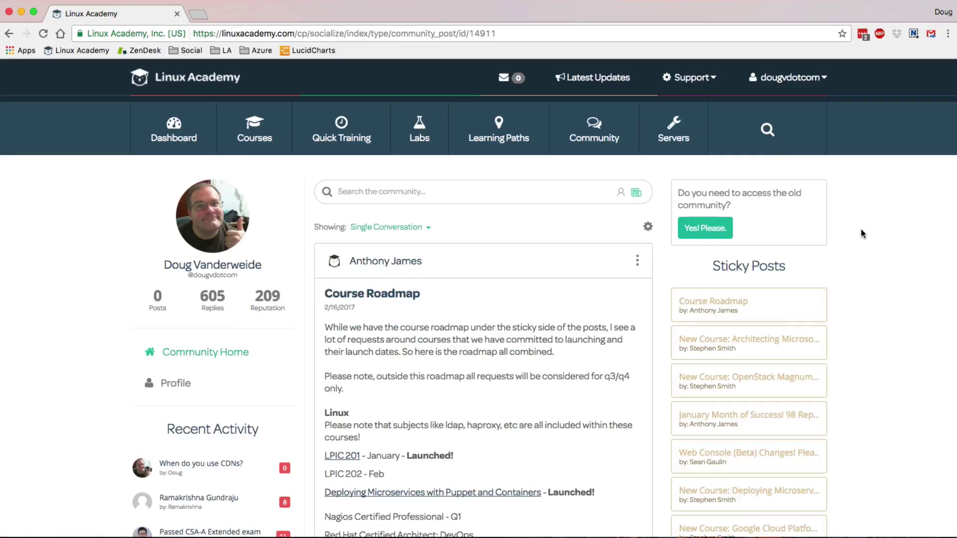
{"action": "scroll", "coordinate": [860, 231], "scroll_direction": "down", "scroll_amount": 2}
{"action": "scroll", "coordinate": [861, 233], "scroll_direction": "down", "scroll_amount": 2}
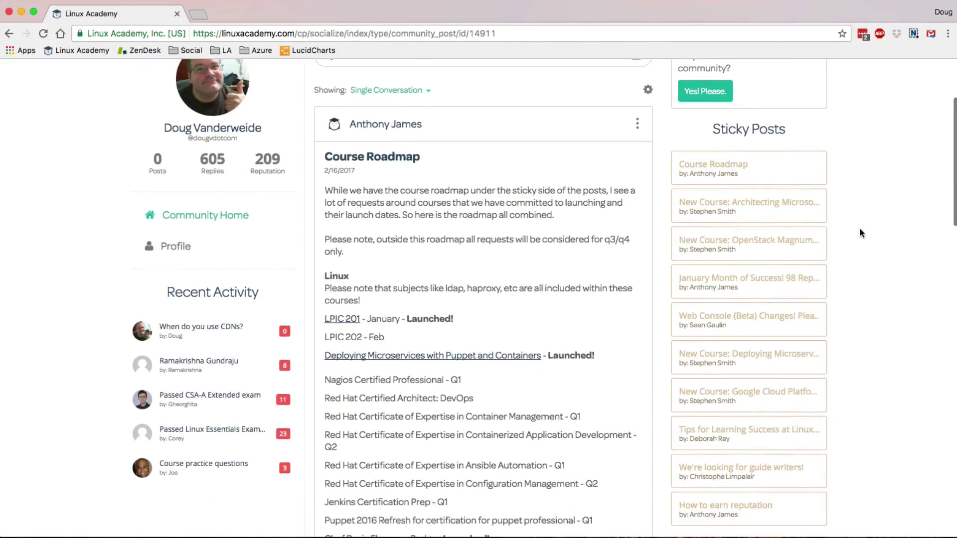
{"action": "left_click", "coordinate": [778, 206]}
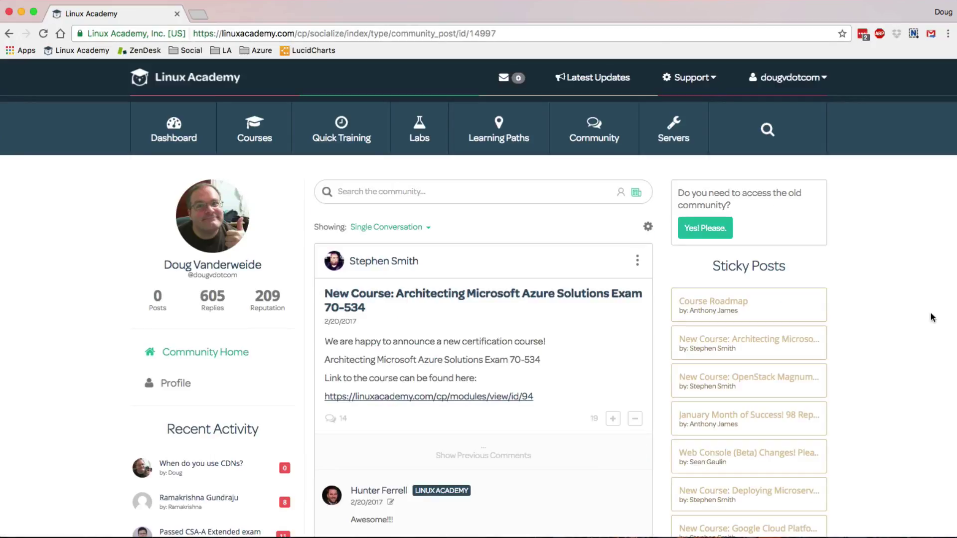
{"action": "scroll", "coordinate": [932, 318], "scroll_direction": "down", "scroll_amount": 5}
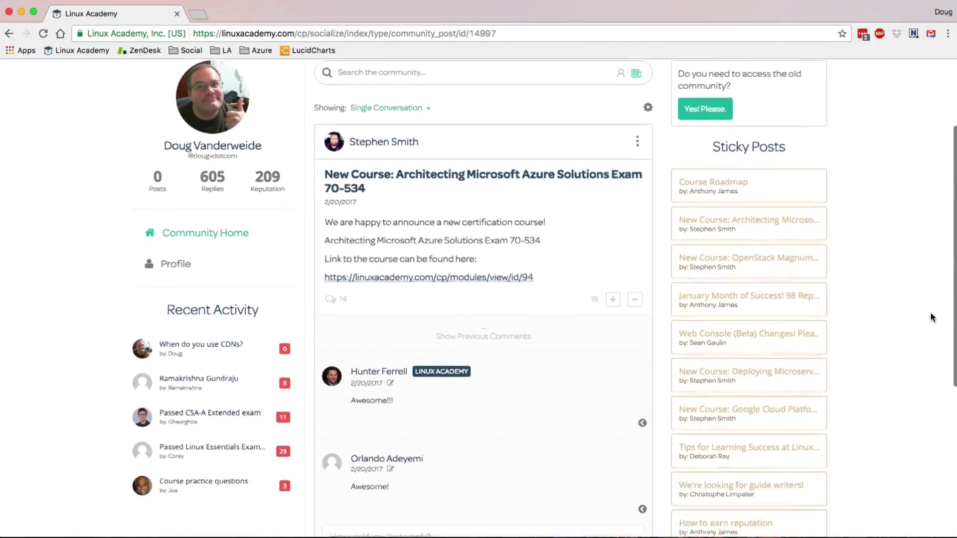
{"action": "left_click", "coordinate": [757, 299]}
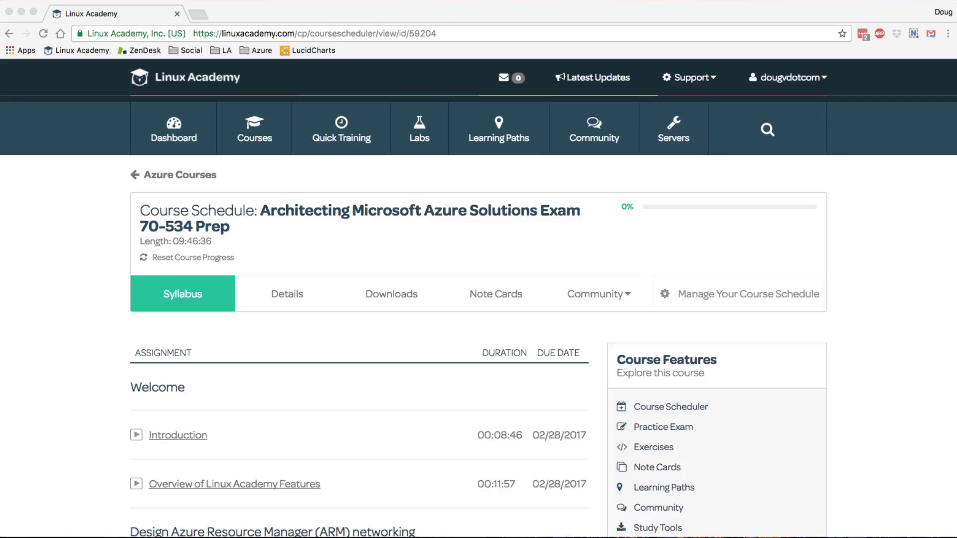
- Choose Instructor / Site Support from the course's Community menu
{"action": "left_click", "coordinate": [609, 298]}
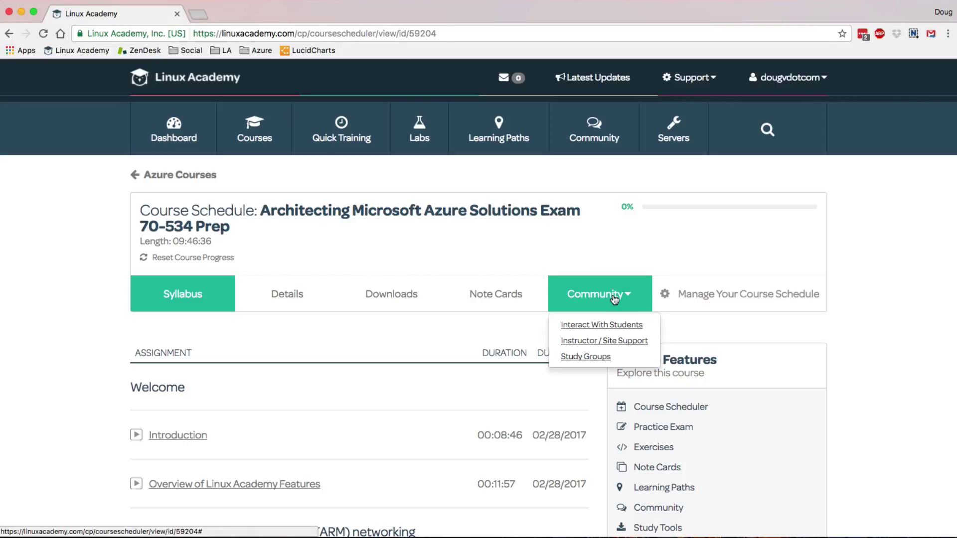
{"action": "left_click", "coordinate": [605, 343]}
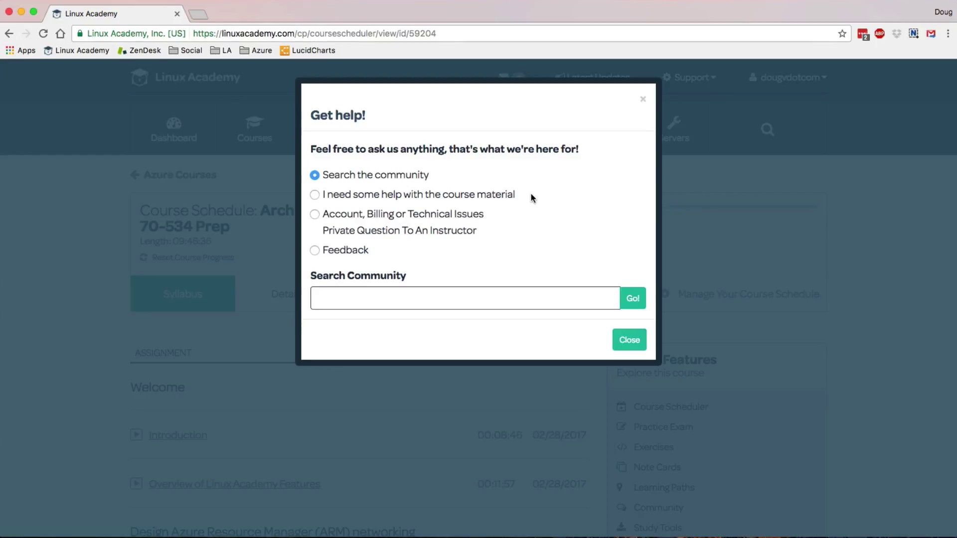
- Choose 'I need some help with the course material' in the Get help! form
{"action": "left_click", "coordinate": [499, 201]}
- Choose Account, Billing or Technical Issues and set the issue type to Private Question To Instructor
{"action": "left_click", "coordinate": [472, 232]}
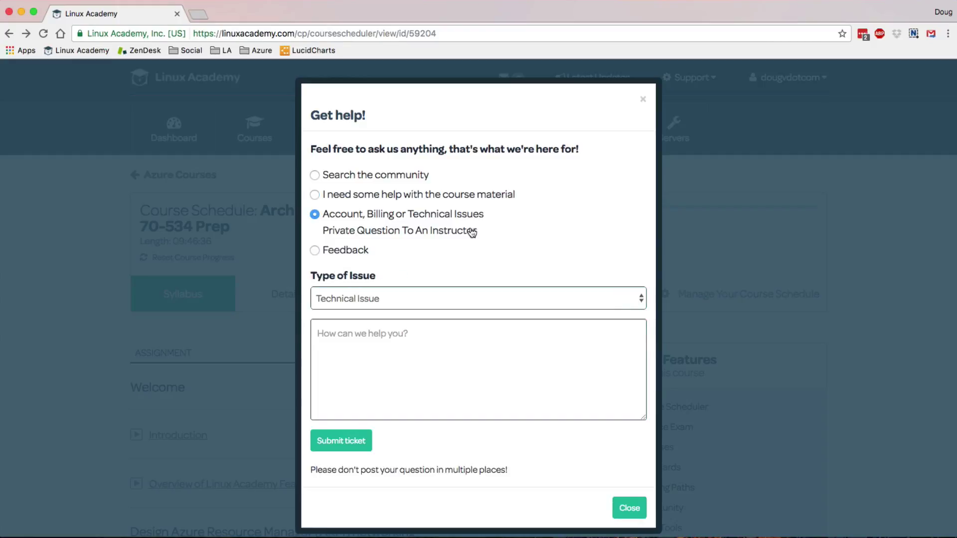
{"action": "left_click", "coordinate": [506, 301]}
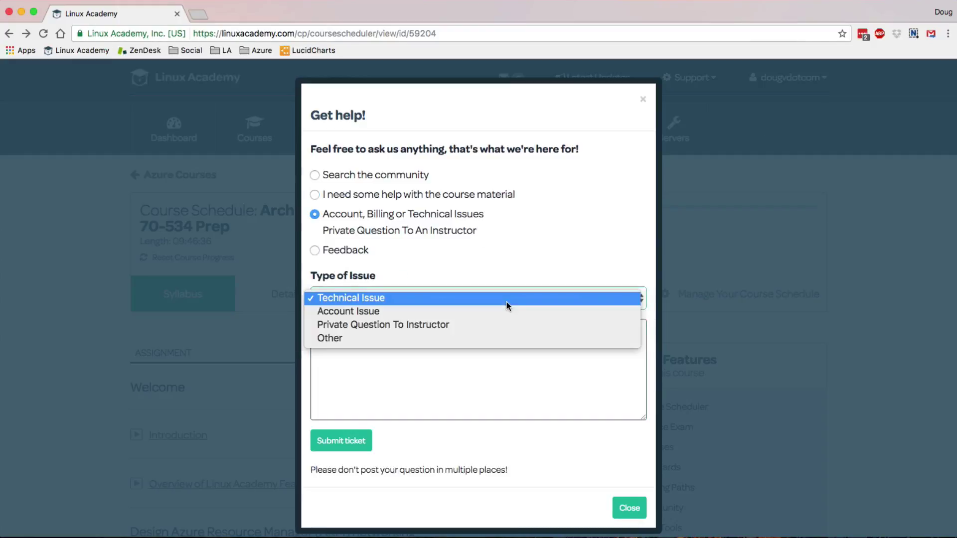
{"action": "left_click", "coordinate": [501, 327]}
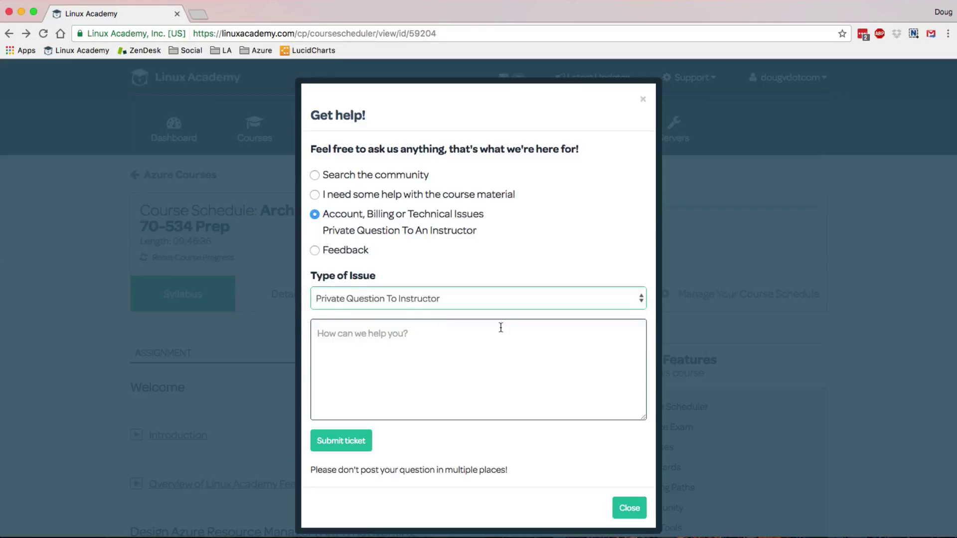
- Write a message asking whether "ports" or "portals" is said in the network security groups lesson
{"action": "left_click", "coordinate": [485, 341]}
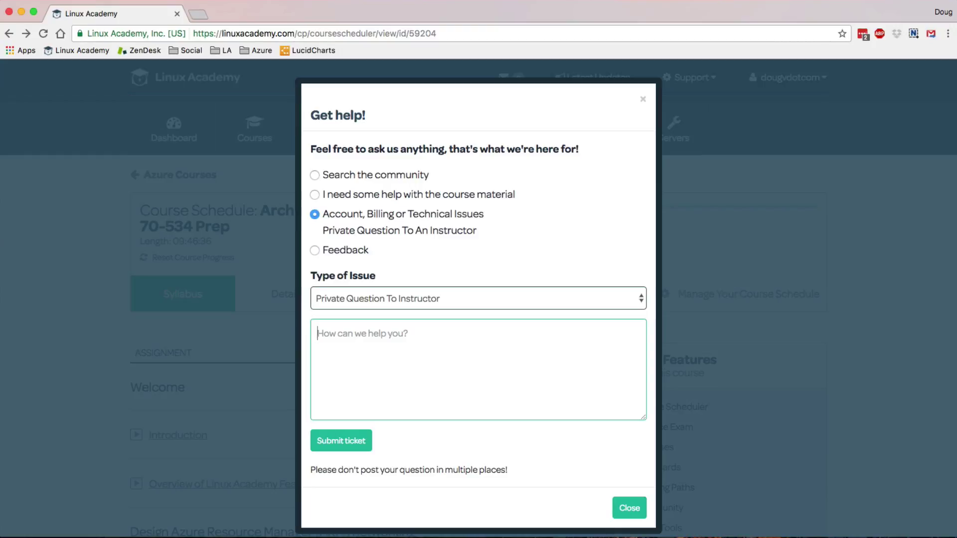
{"action": "type", "text": "I can't und"}
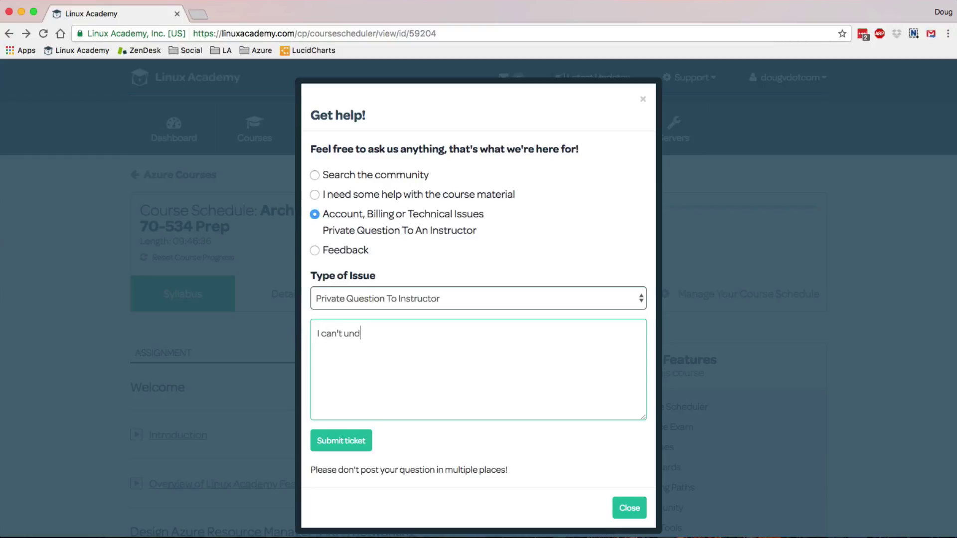
{"action": "type", "text": "erstand what your"}
{"action": "key", "text": "BackSpace"}
{"action": "type", "text": "'re saying"}
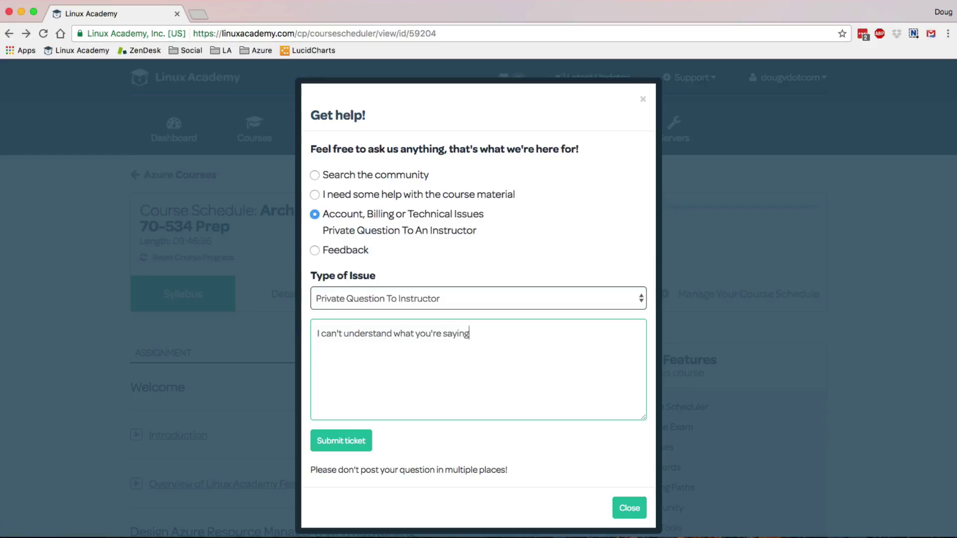
{"action": "type", "text": " in the lesson on network secr"}
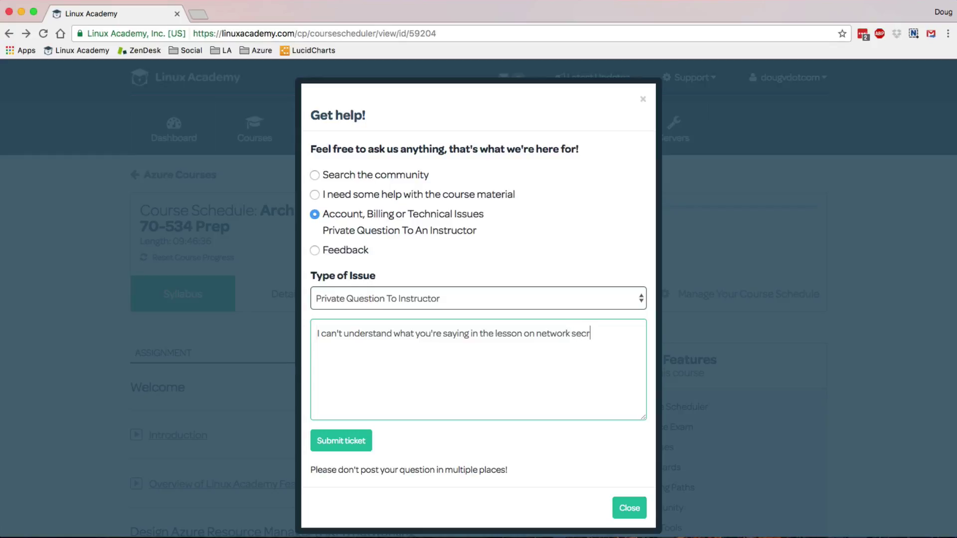
{"action": "key", "text": "BackSpace"}
{"action": "type", "text": "urity groups. Is the word"}
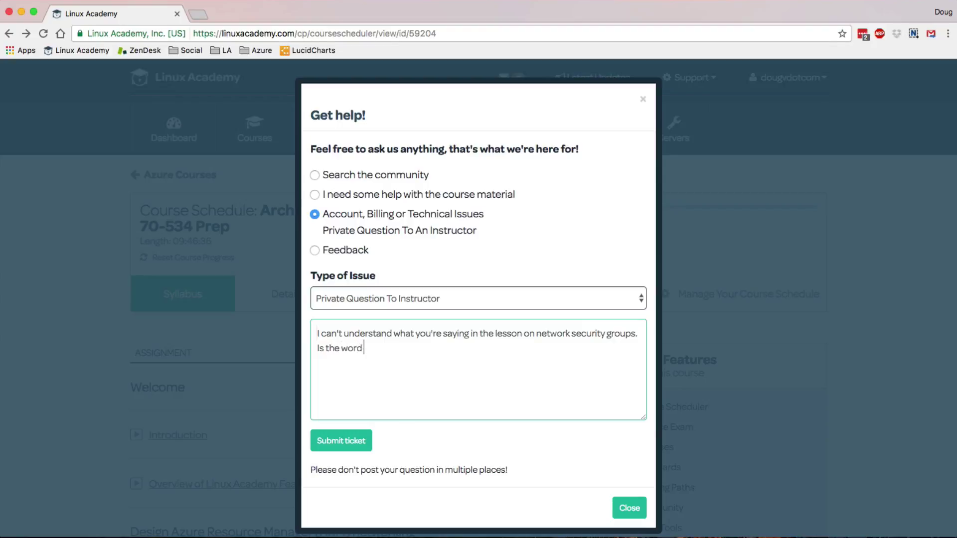
{"action": "type", "text": " \"ports\" or \"portals\" when you tal"}
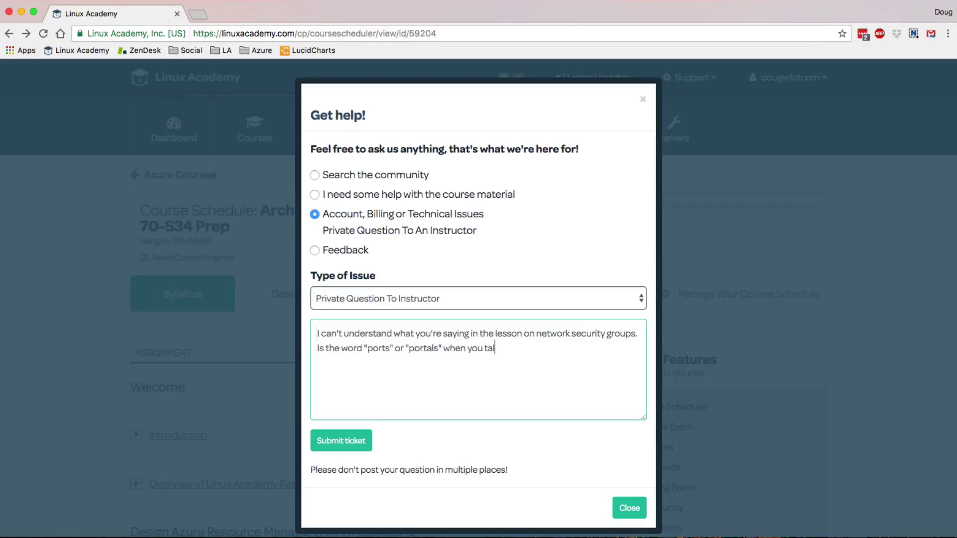
{"action": "type", "text": "k about forwarding?"}
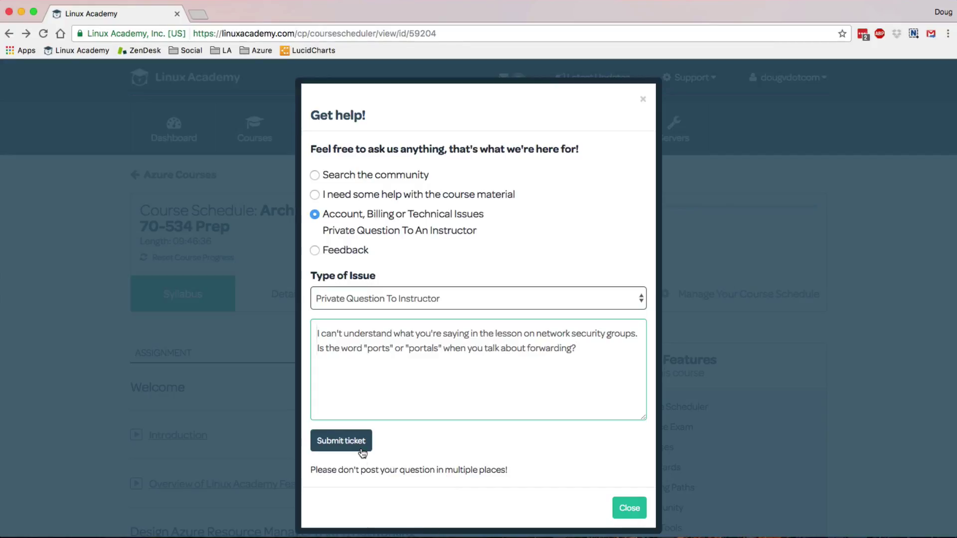
- Close the help form and reopen it from Instructor / Site Support
{"action": "left_click", "coordinate": [640, 517]}
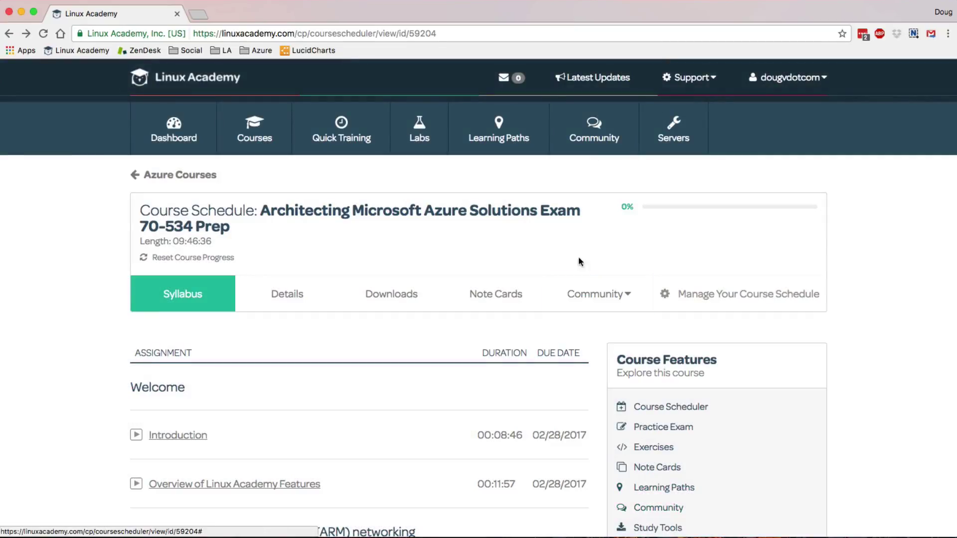
{"action": "mouse_move", "coordinate": [597, 130]}
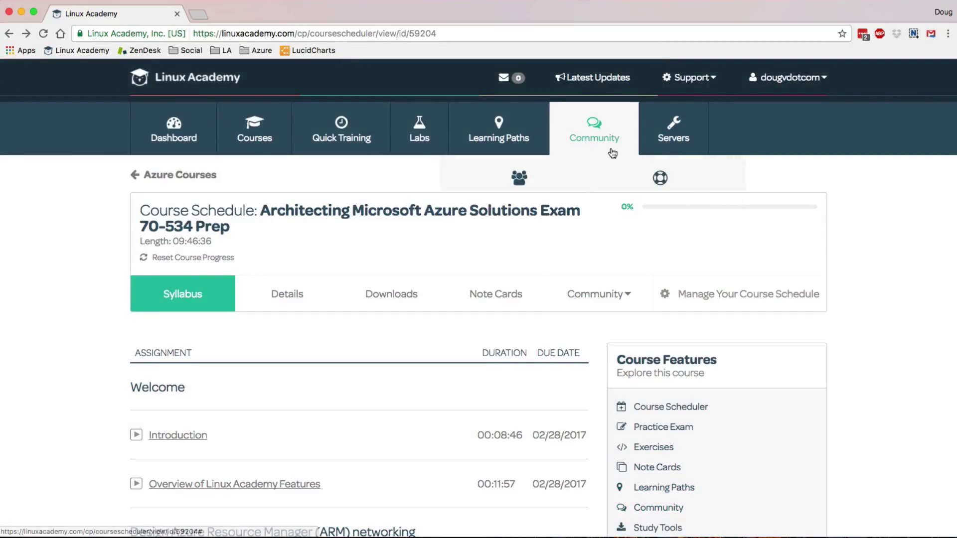
{"action": "left_click", "coordinate": [635, 197]}
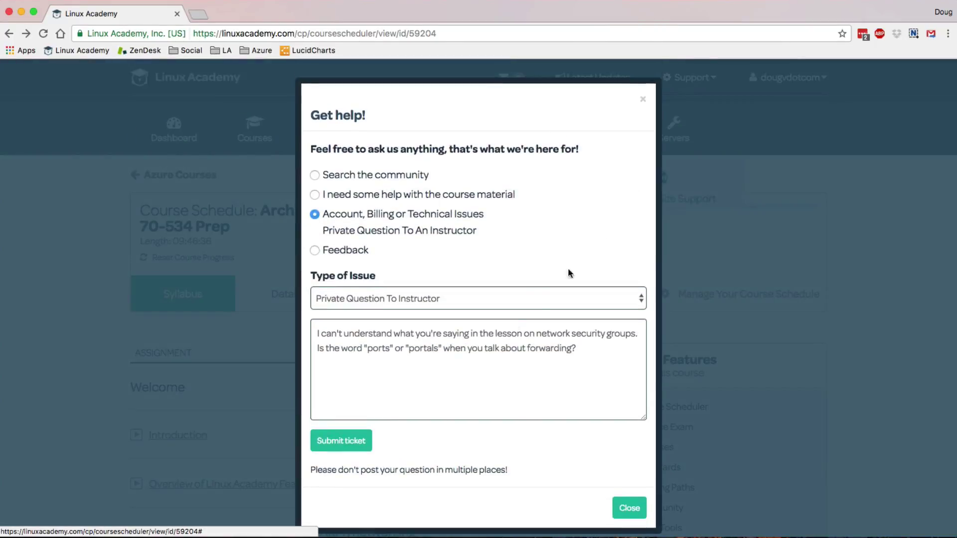
- Switch the request to Feedback with General Feedback type, then close the form without submitting
{"action": "left_click", "coordinate": [354, 253]}
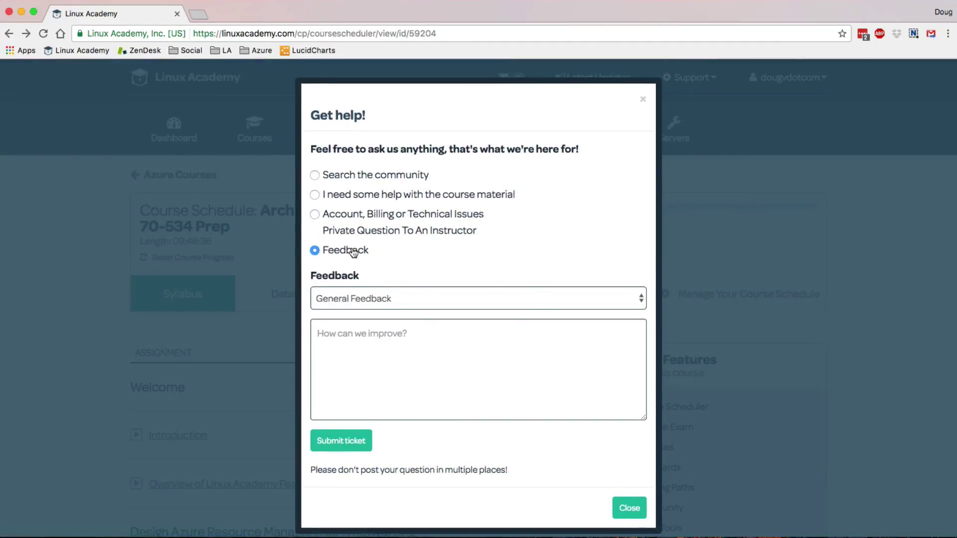
{"action": "left_click", "coordinate": [417, 296]}
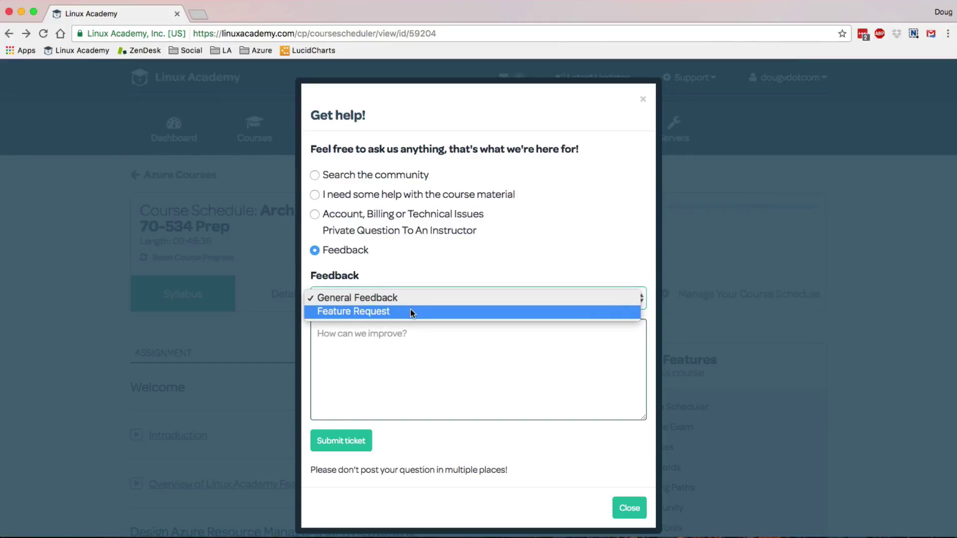
{"action": "left_click", "coordinate": [443, 279]}
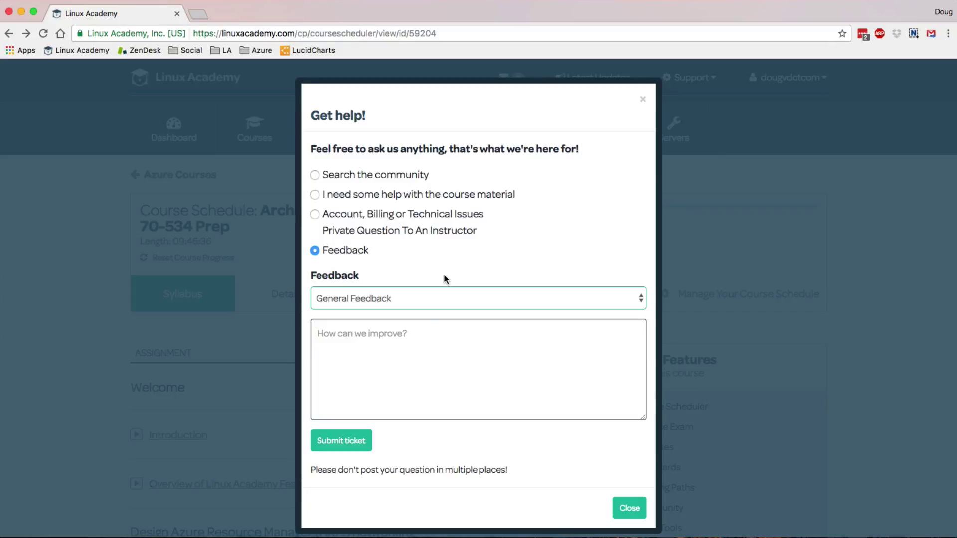
{"action": "left_click", "coordinate": [425, 331]}
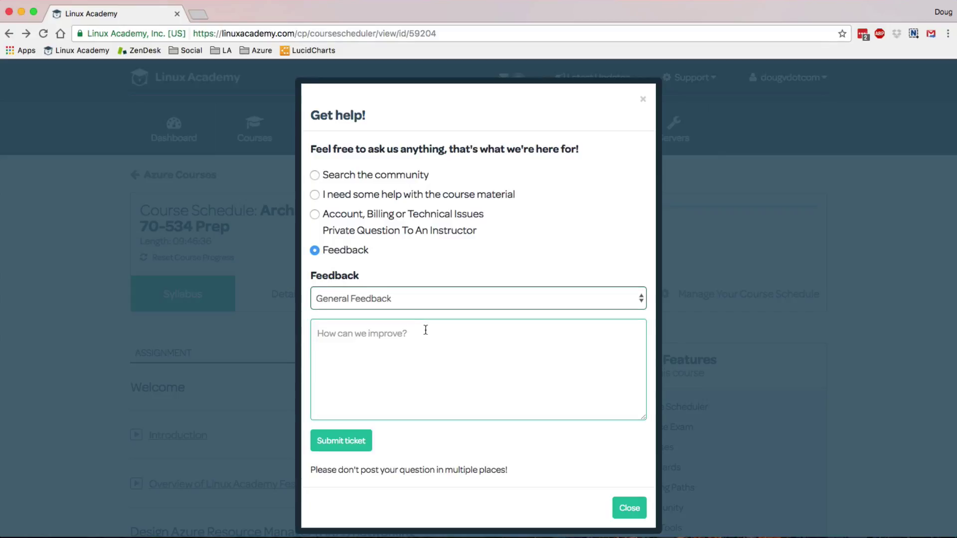
{"action": "left_click", "coordinate": [858, 422]}
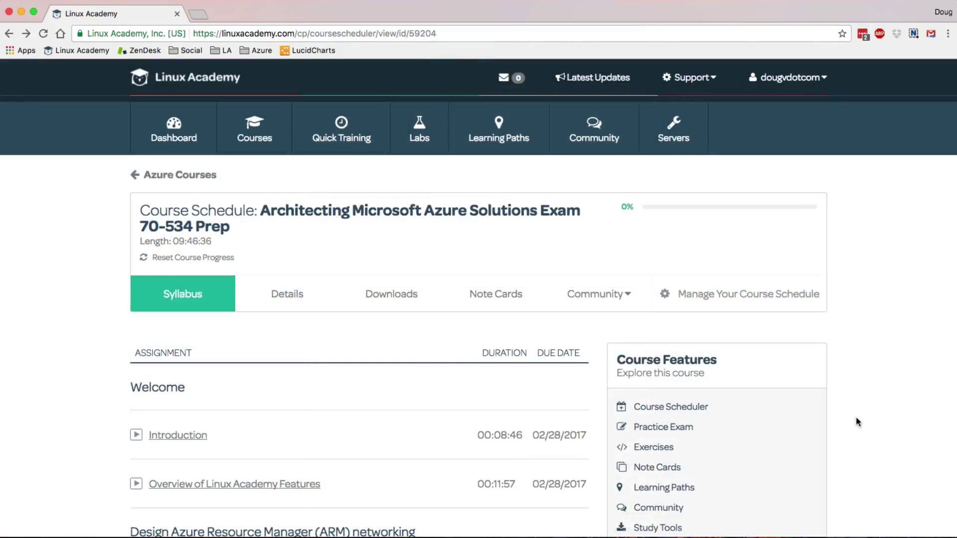